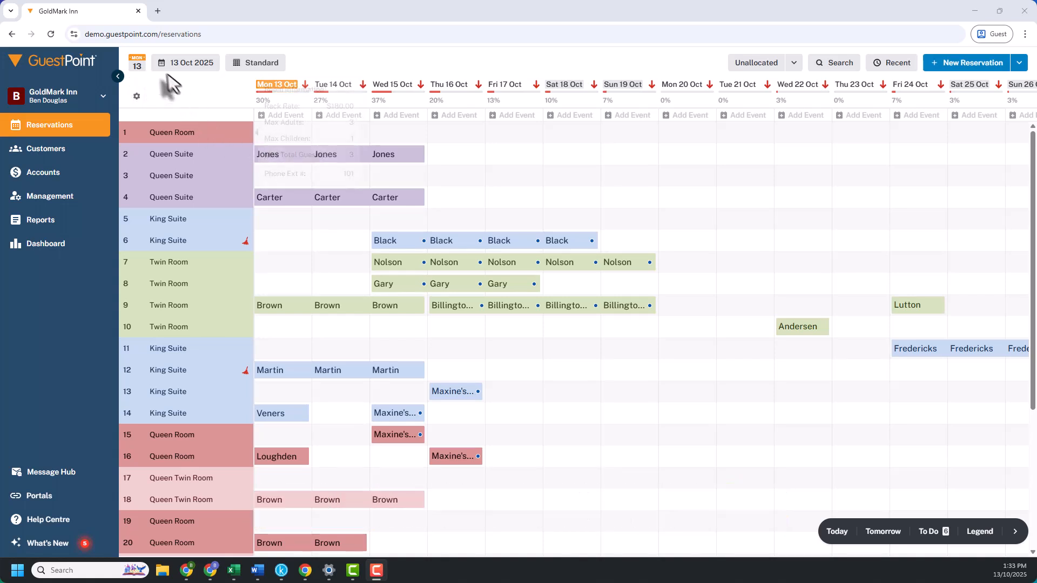
- Scroll the reservations chart forward to 26 Oct and return to today's date
{"action": "left_click", "coordinate": [138, 67]}
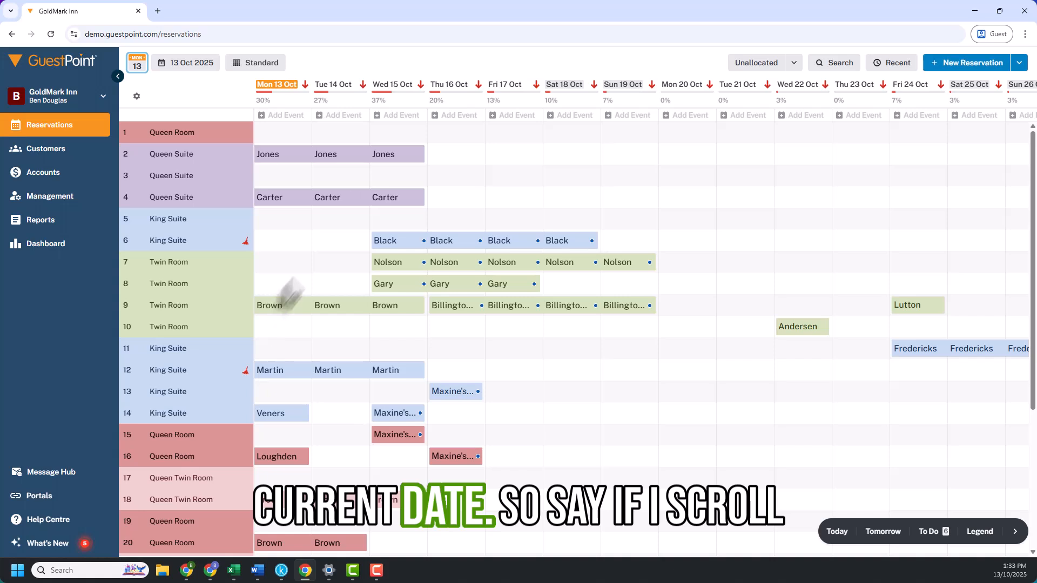
{"action": "left_click_drag", "start_coordinate": [752, 203], "coordinate": [278, 173]}
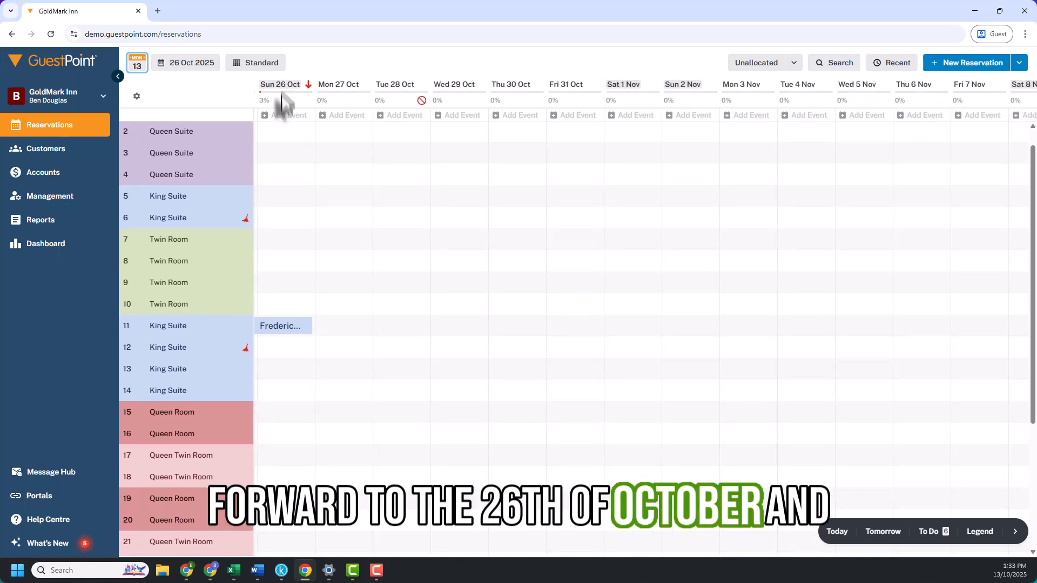
{"action": "left_click", "coordinate": [138, 69]}
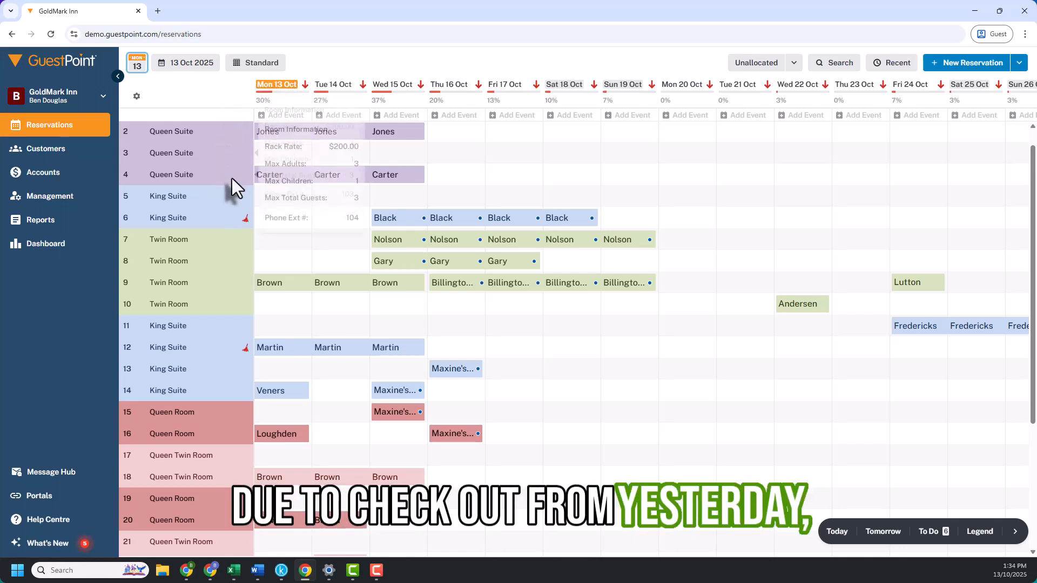
- Move the chart back one day so it starts on 12 Oct
{"action": "left_click_drag", "start_coordinate": [278, 242], "coordinate": [348, 240]}
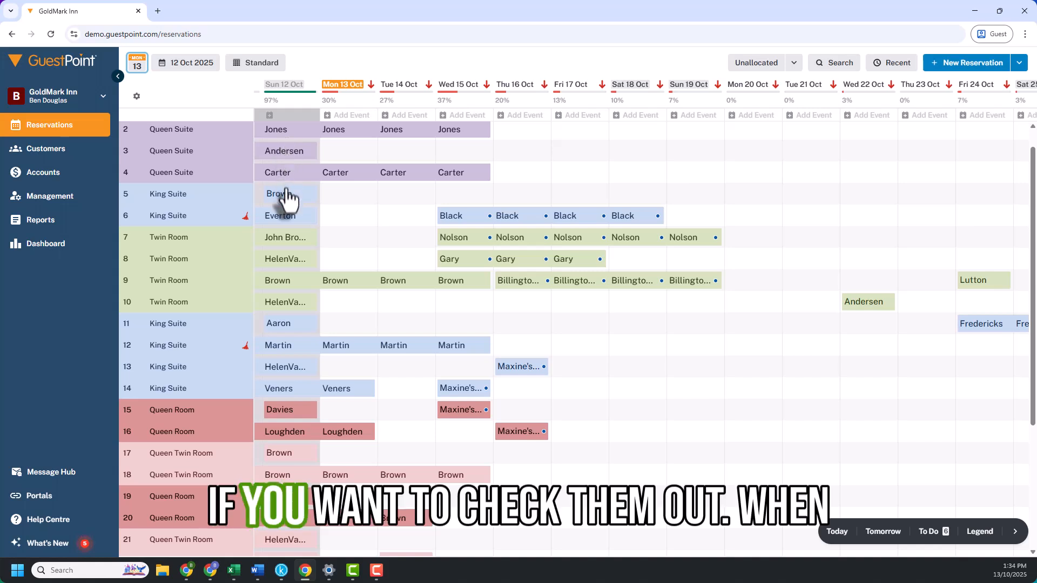
{"action": "mouse_move", "coordinate": [287, 207]}
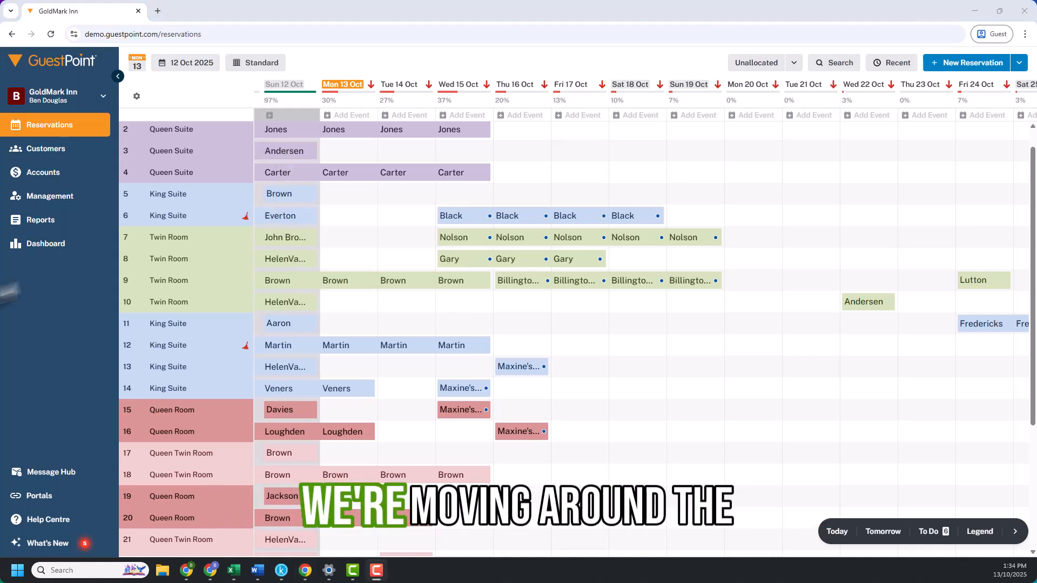
{"action": "mouse_move", "coordinate": [169, 201]}
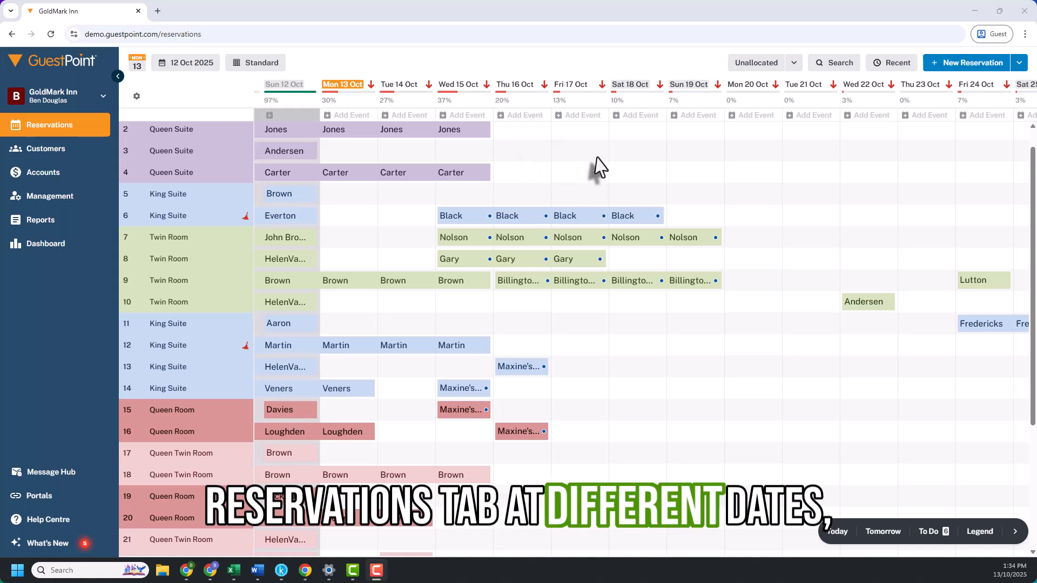
- Browse the chart forward until it starts around 30 Oct 2025
{"action": "left_click", "coordinate": [182, 66]}
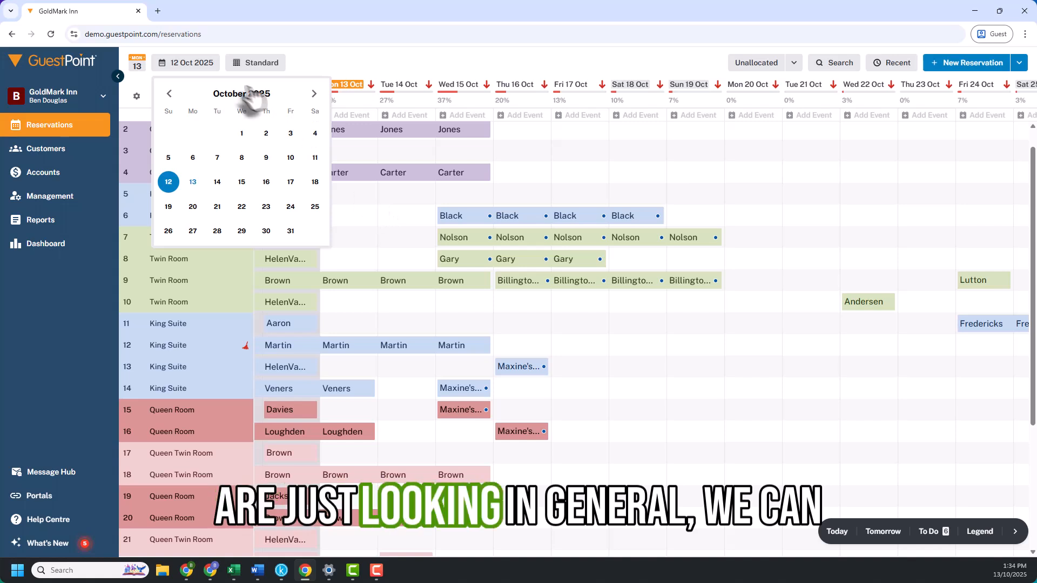
{"action": "left_click", "coordinate": [567, 167]}
{"action": "left_click_drag", "start_coordinate": [689, 178], "coordinate": [356, 173]}
{"action": "left_click_drag", "start_coordinate": [745, 213], "coordinate": [495, 205]}
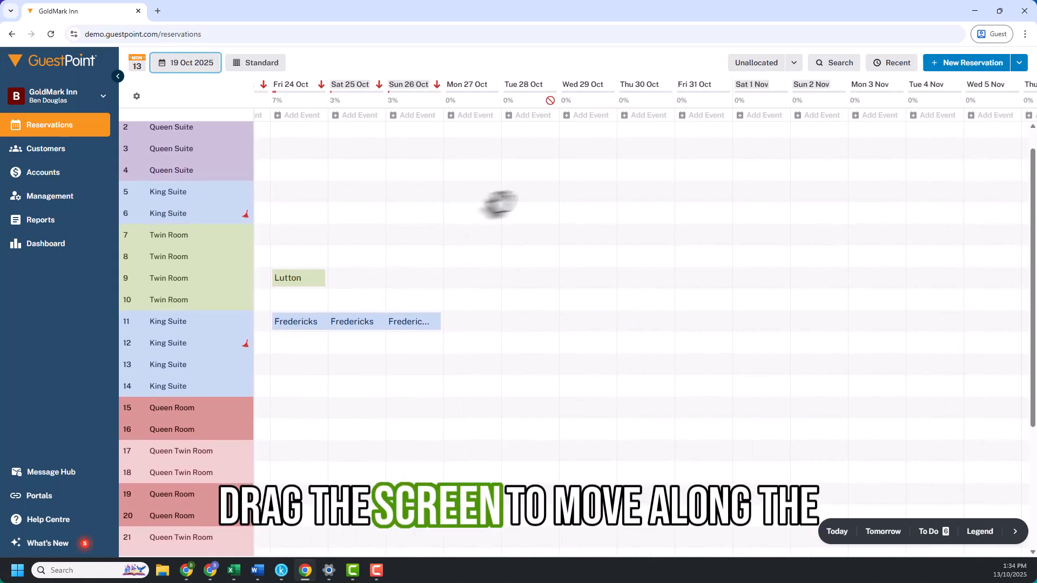
{"action": "left_click_drag", "start_coordinate": [615, 221], "coordinate": [467, 227]}
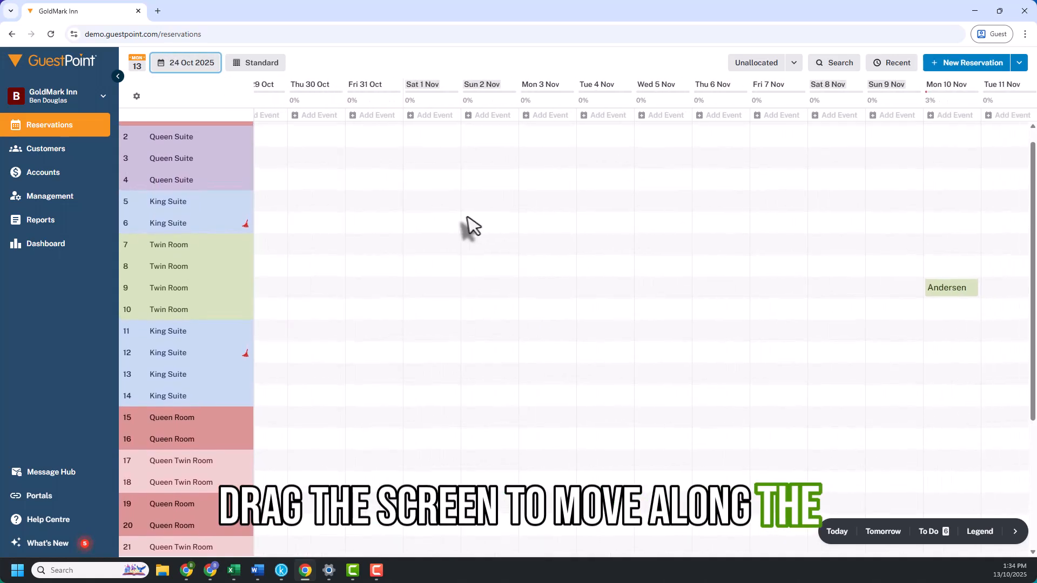
- Jump to 22 January 2026 using the date picker
{"action": "left_click", "coordinate": [181, 75]}
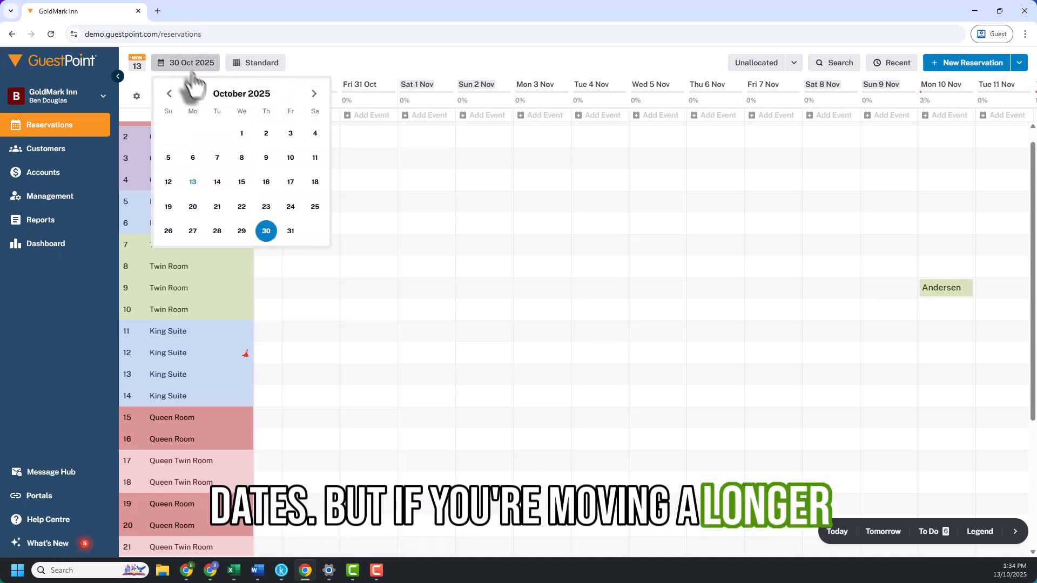
{"action": "left_click", "coordinate": [314, 95]}
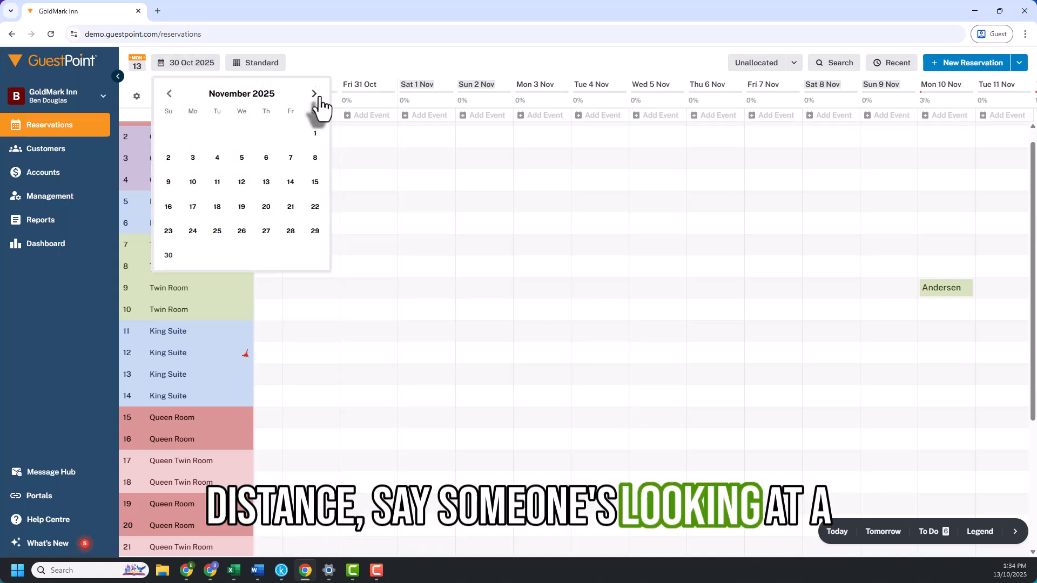
{"action": "left_click", "coordinate": [314, 95]}
{"action": "left_click", "coordinate": [314, 95]}
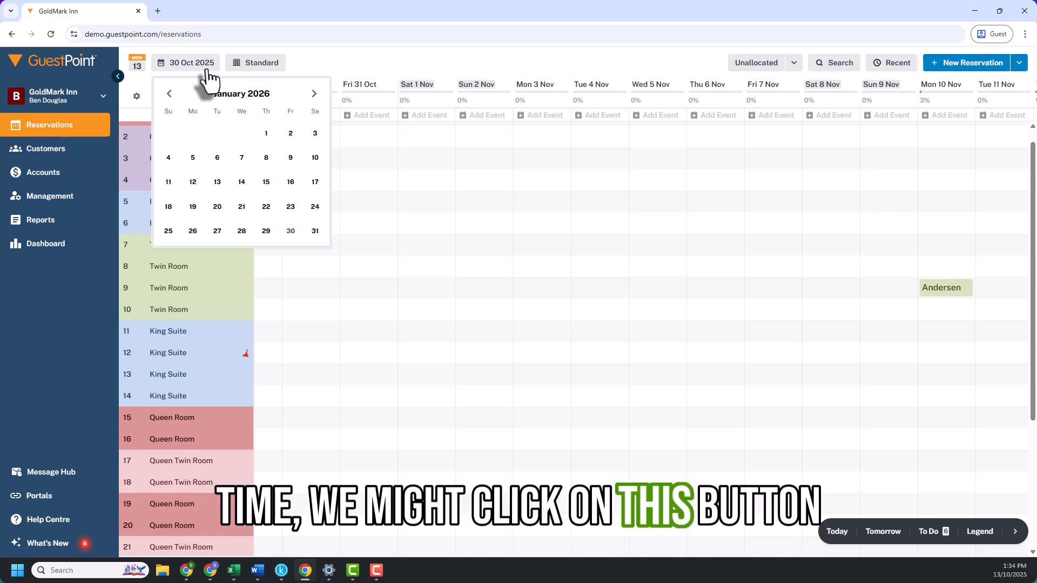
{"action": "left_click", "coordinate": [265, 207]}
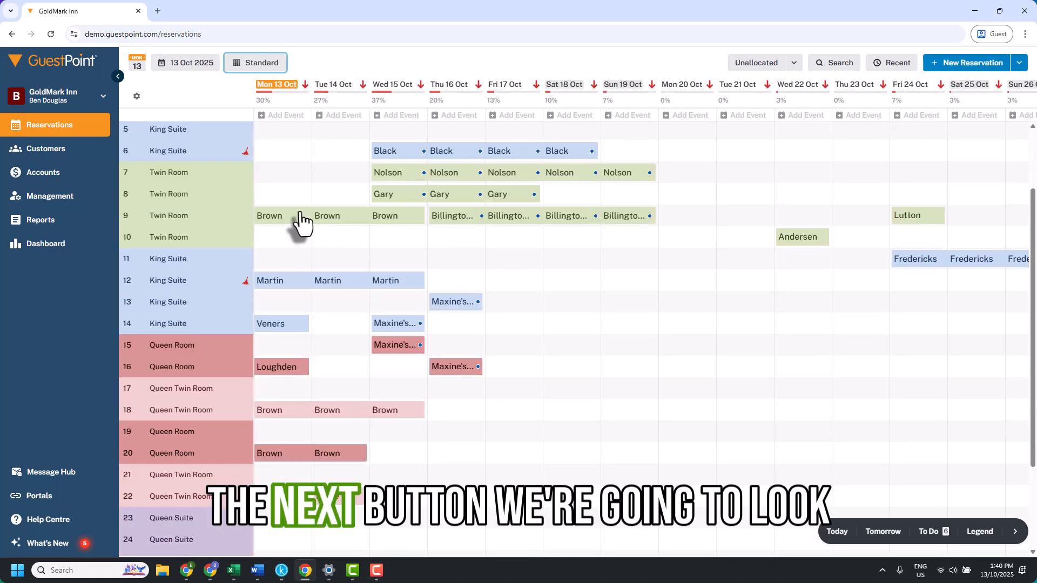
- Switch the chart view to Detail
{"action": "left_click", "coordinate": [257, 69]}
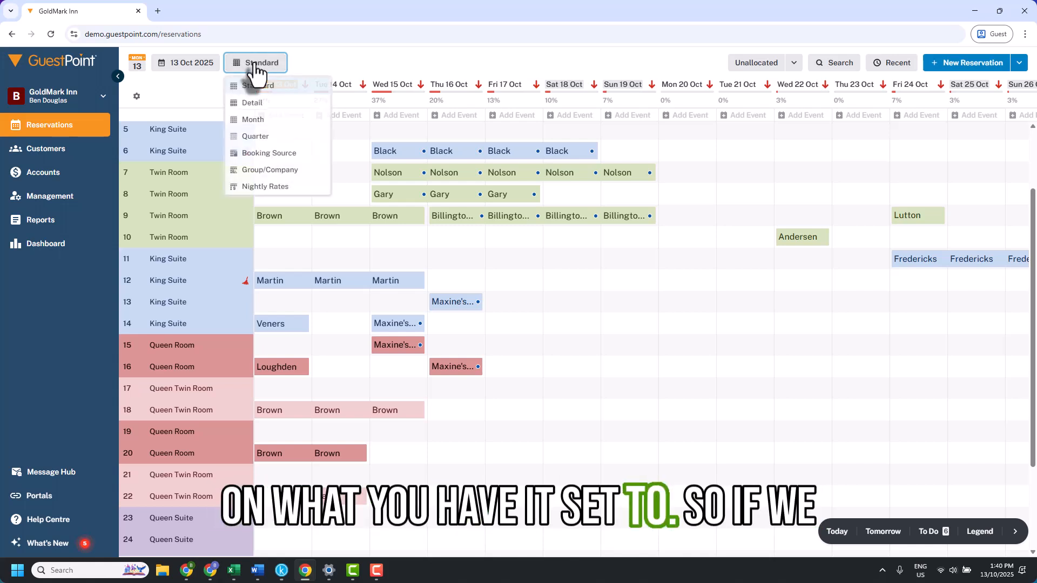
{"action": "left_click", "coordinate": [254, 105]}
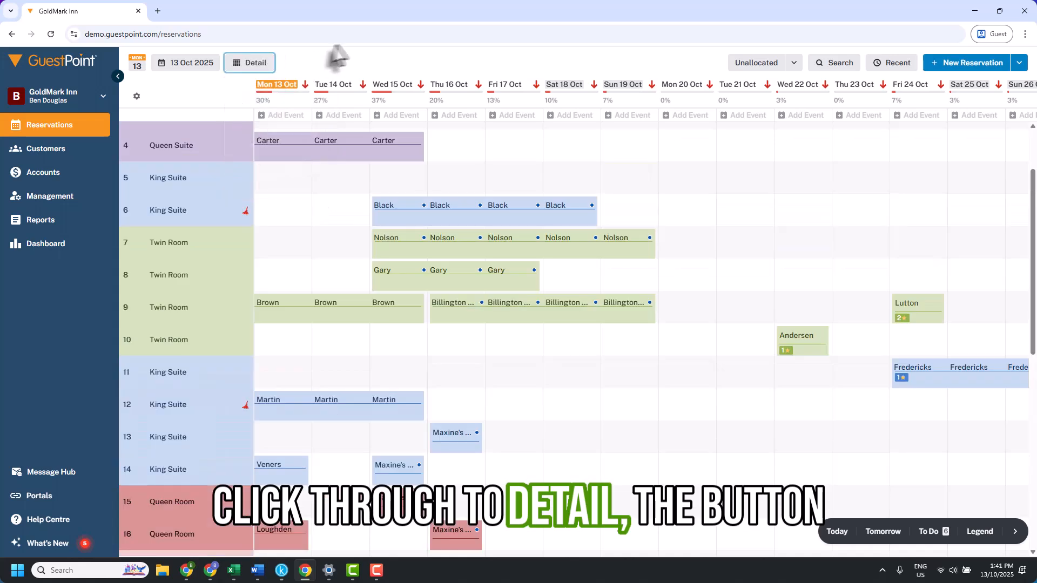
- Switch the chart view to Month and scroll through the room list
{"action": "left_click", "coordinate": [253, 69]}
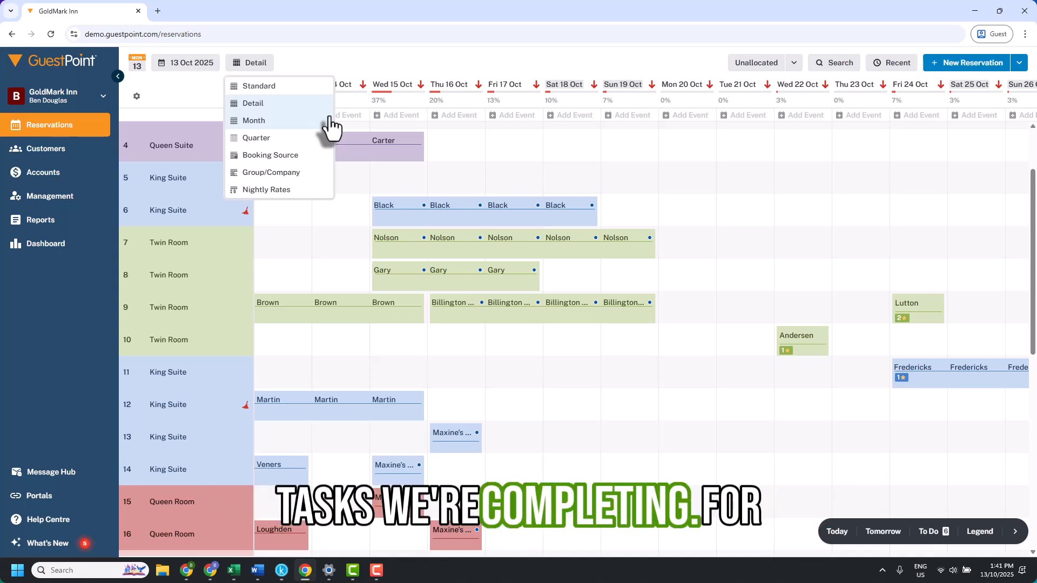
{"action": "left_click", "coordinate": [285, 122]}
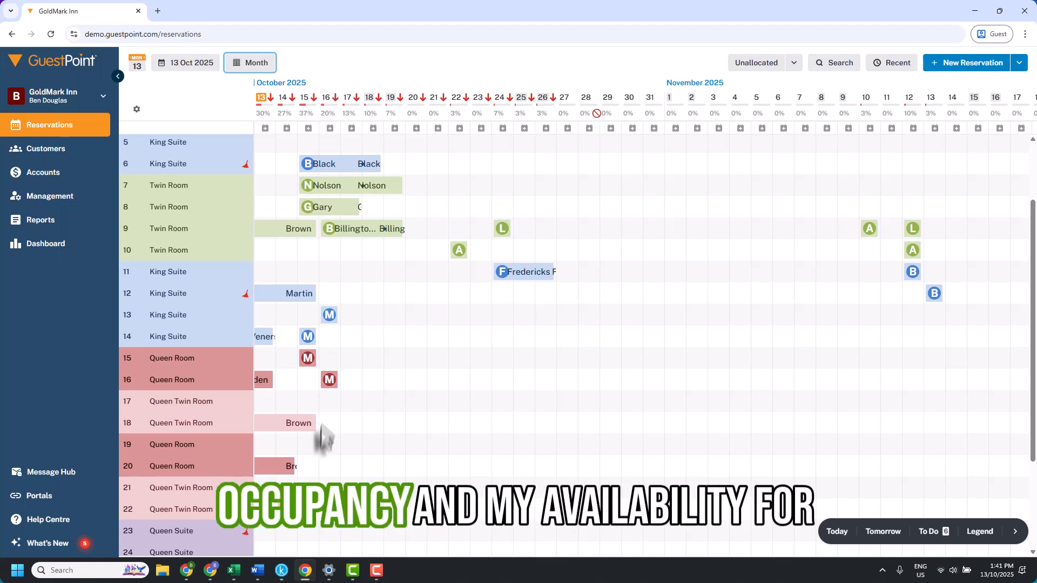
{"action": "scroll", "coordinate": [353, 292], "scroll_direction": "down", "scroll_amount": 3}
{"action": "scroll", "coordinate": [356, 372], "scroll_direction": "up", "scroll_amount": 1}
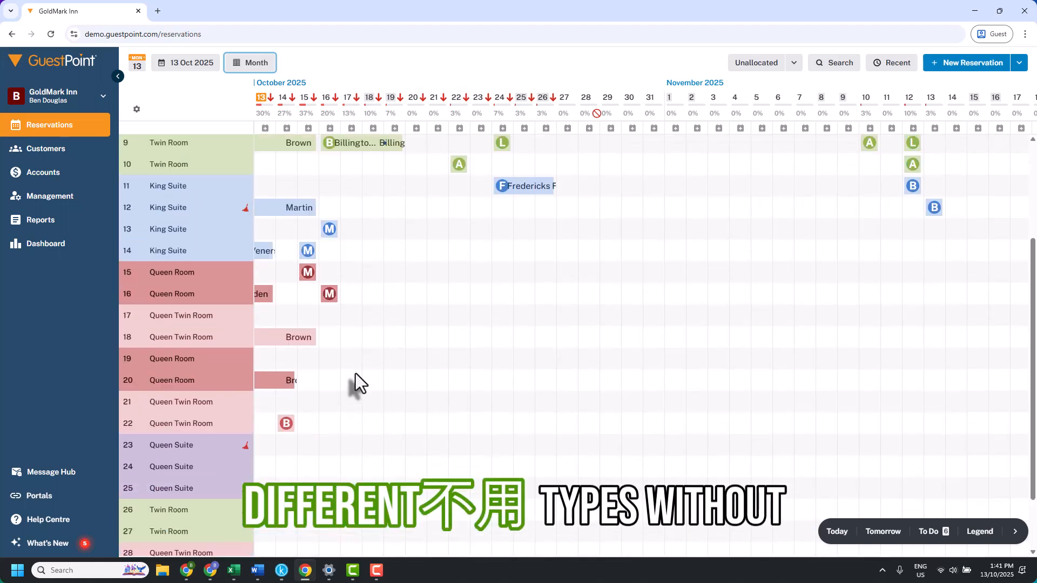
{"action": "scroll", "coordinate": [356, 374], "scroll_direction": "up", "scroll_amount": 4}
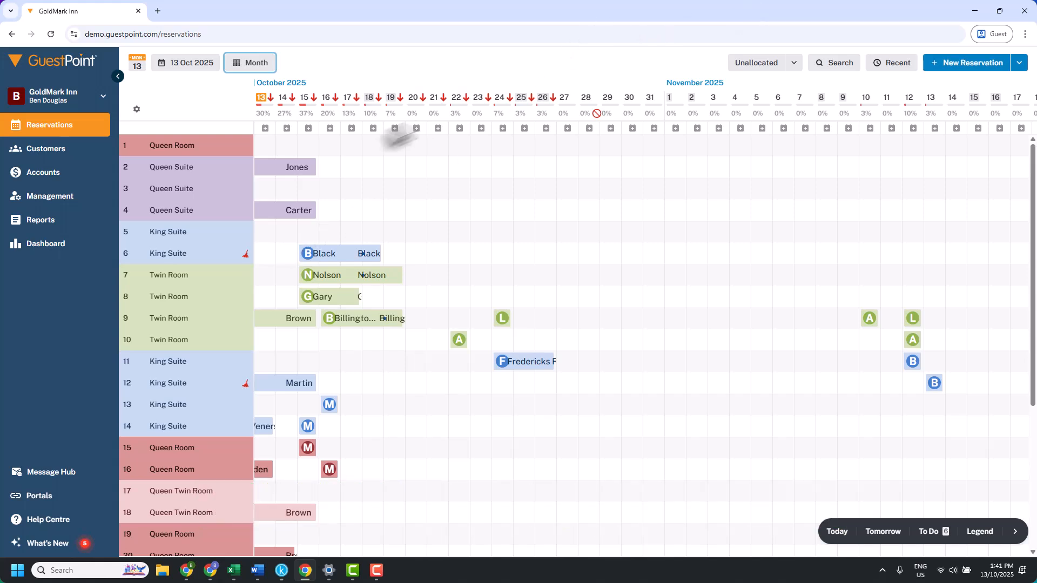
- Switch the chart view to Quarter
{"action": "left_click", "coordinate": [241, 65]}
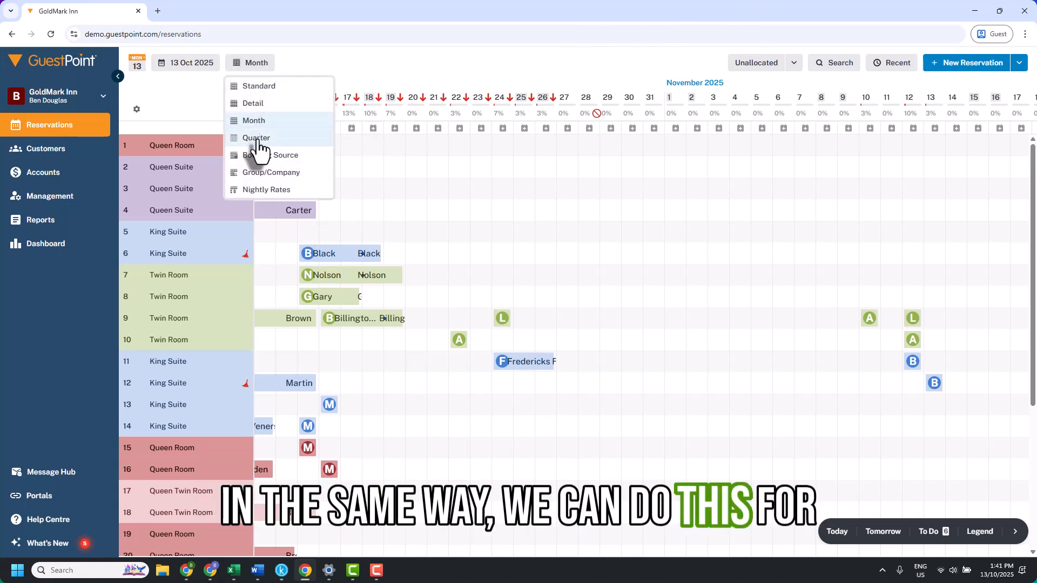
{"action": "left_click", "coordinate": [257, 139]}
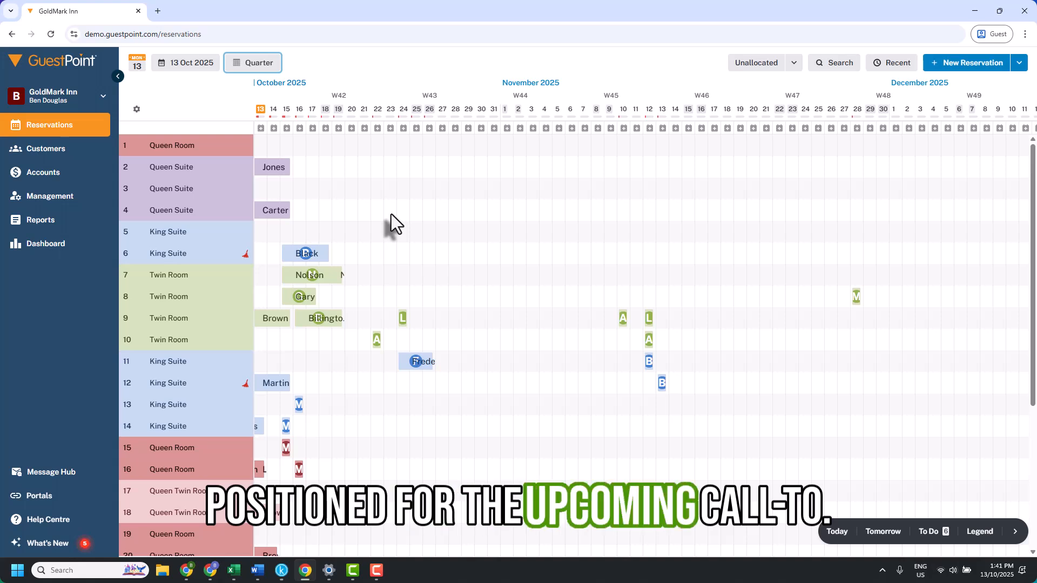
- Switch the chart view to Group/Company and inspect the room 7 reservation's group details
{"action": "left_click", "coordinate": [258, 63]}
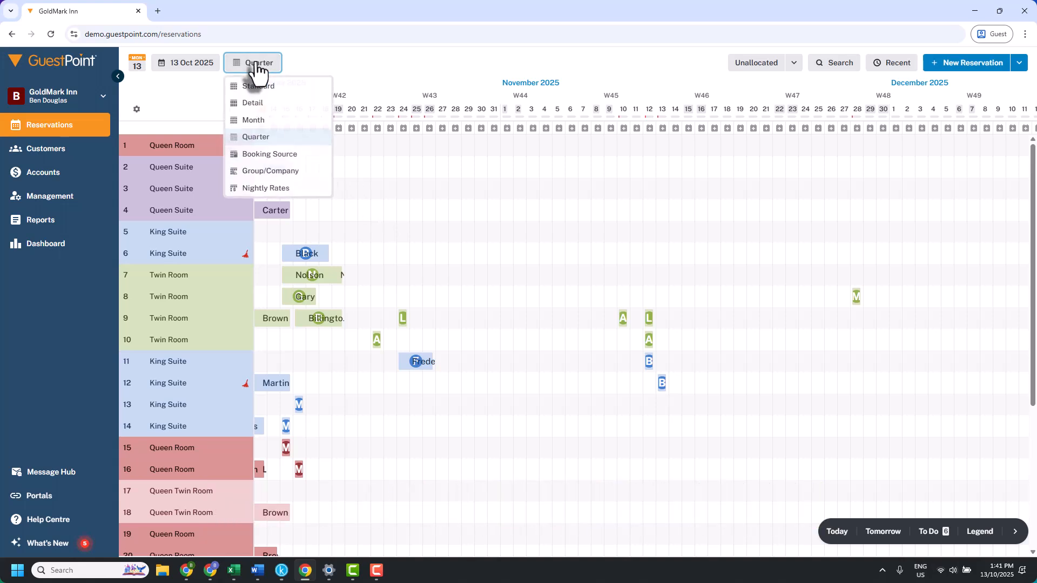
{"action": "left_click", "coordinate": [270, 162]}
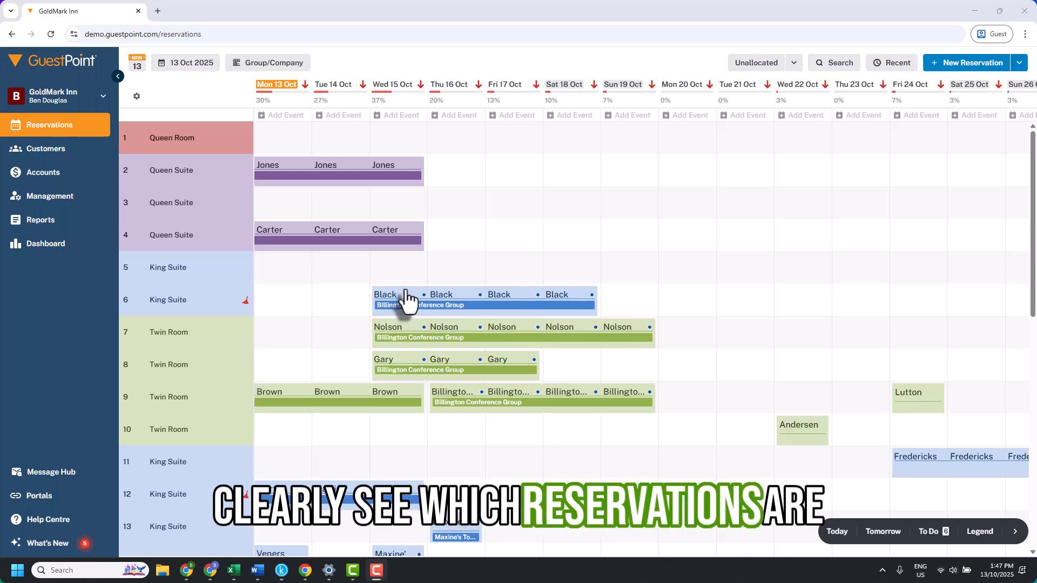
{"action": "mouse_move", "coordinate": [394, 337]}
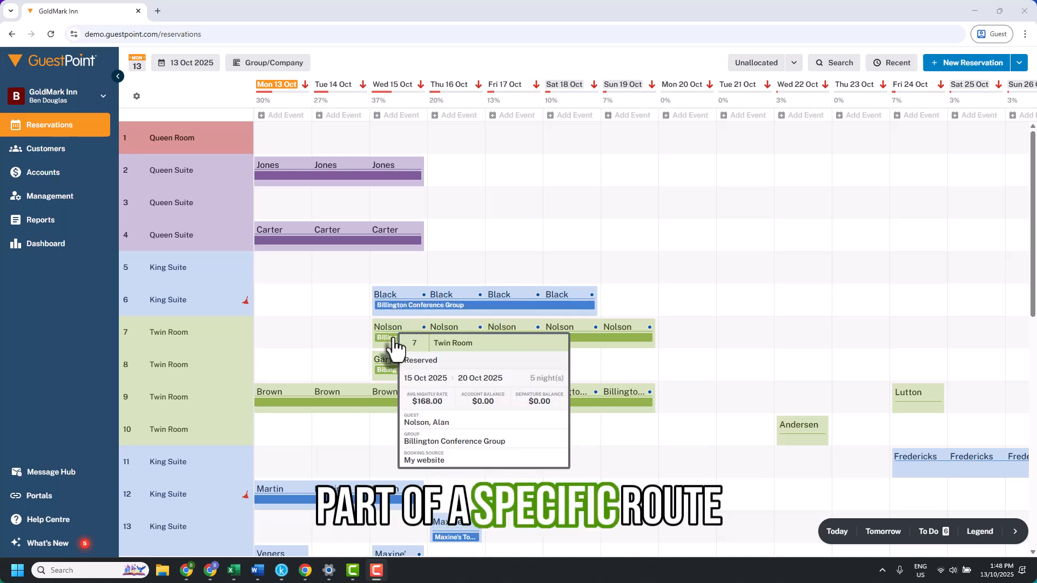
- Switch the chart view to Nightly Rates and inspect the room 10 booking on 15 Oct
{"action": "left_click", "coordinate": [251, 63]}
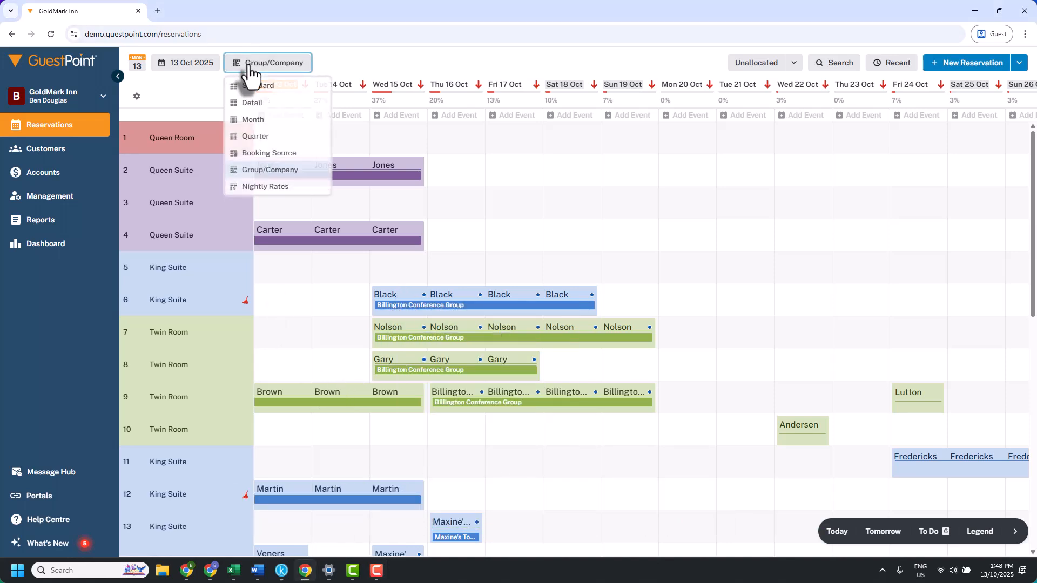
{"action": "left_click", "coordinate": [280, 190]}
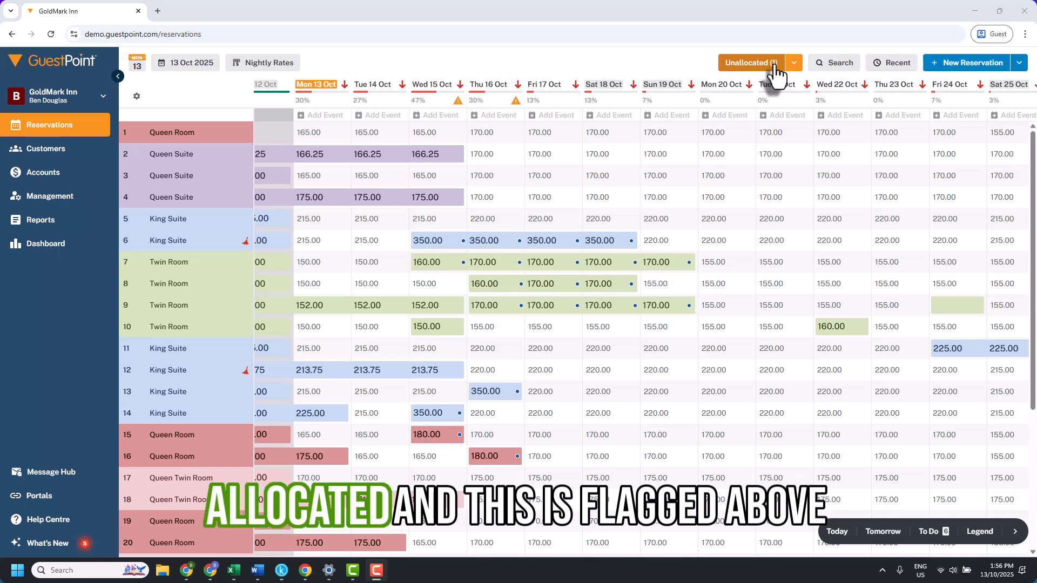
{"action": "mouse_move", "coordinate": [458, 106]}
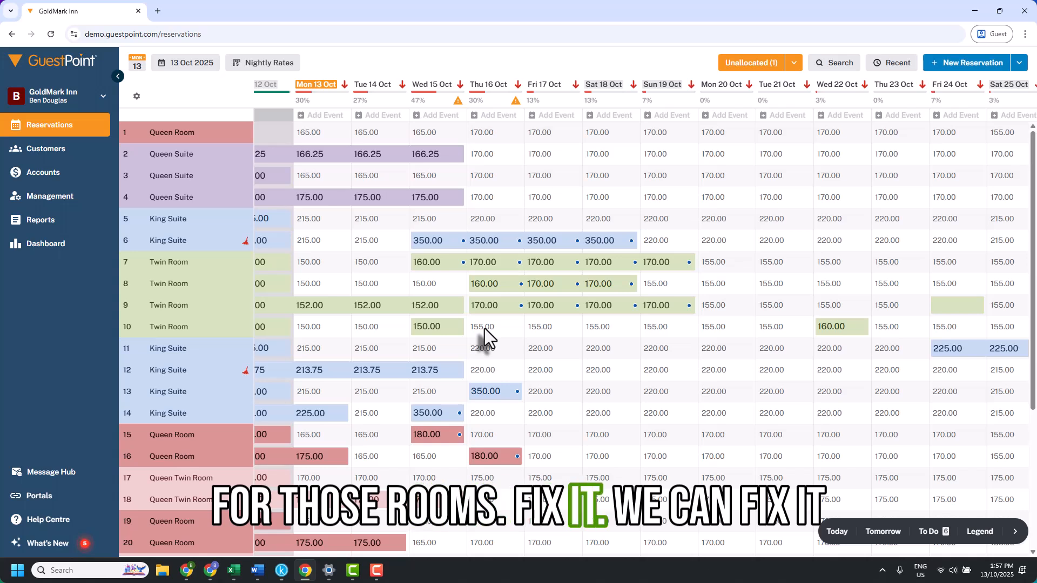
{"action": "mouse_move", "coordinate": [434, 337]}
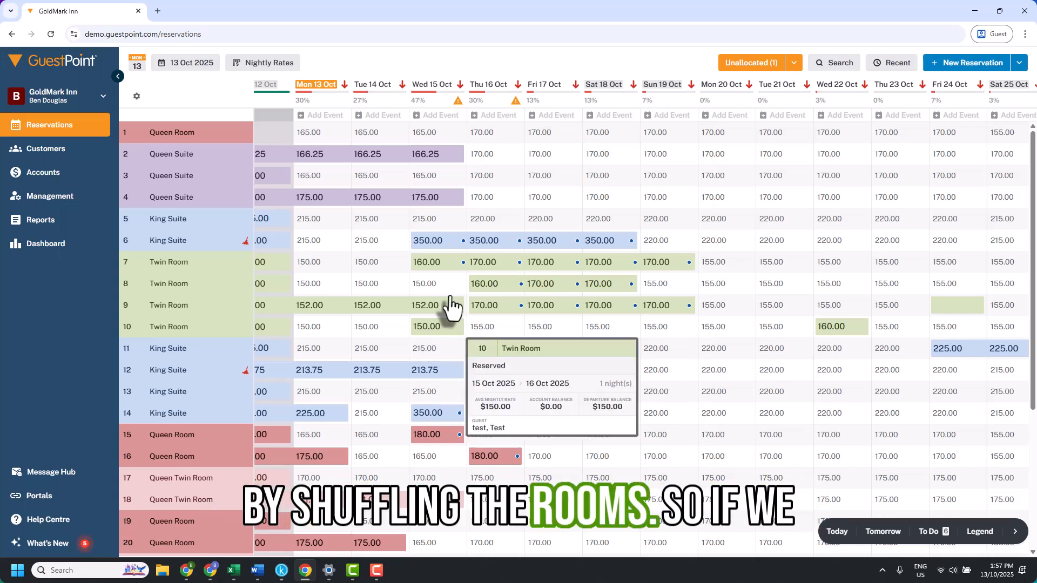
- Open the unallocated bookings list, leave the Twin Room booking as Unallocated, and save
{"action": "left_click", "coordinate": [744, 63]}
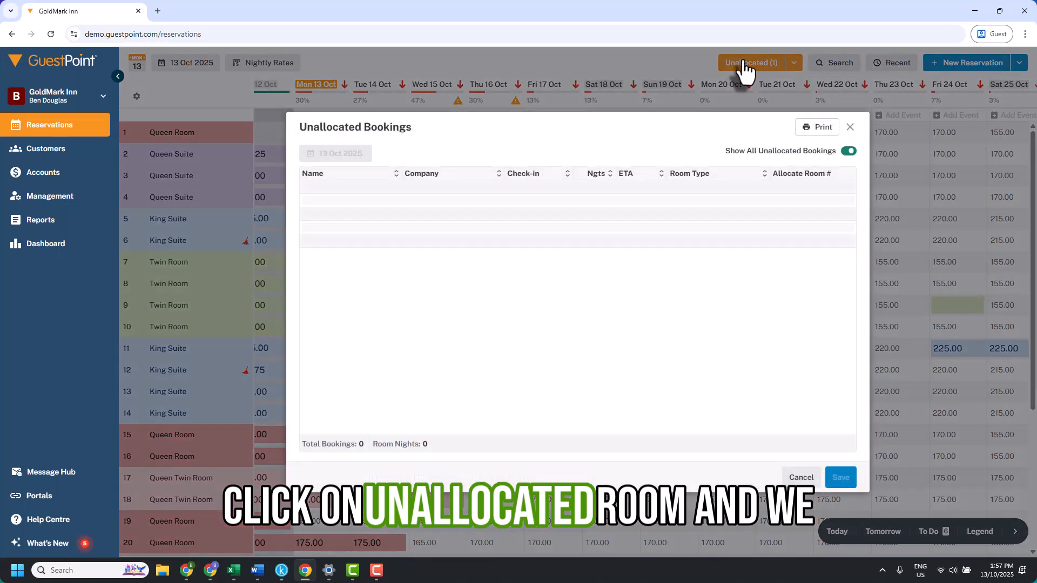
{"action": "left_click", "coordinate": [788, 193]}
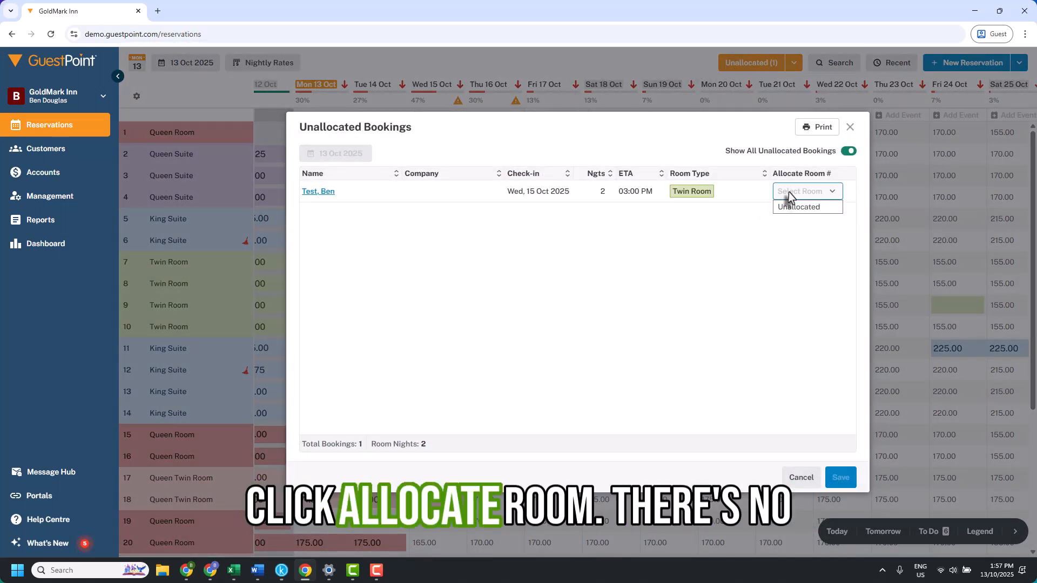
{"action": "left_click", "coordinate": [791, 210]}
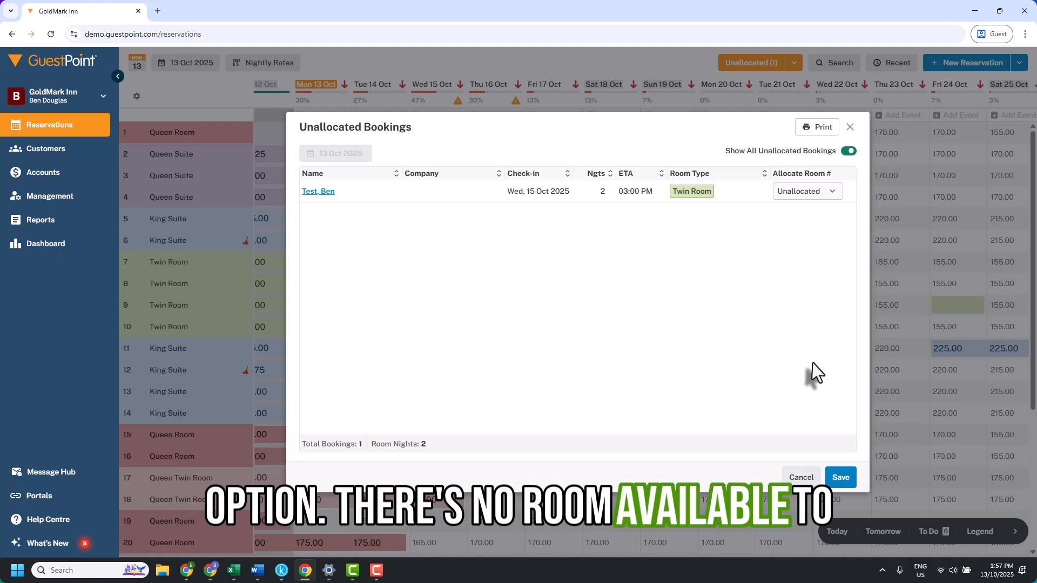
{"action": "left_click", "coordinate": [841, 481]}
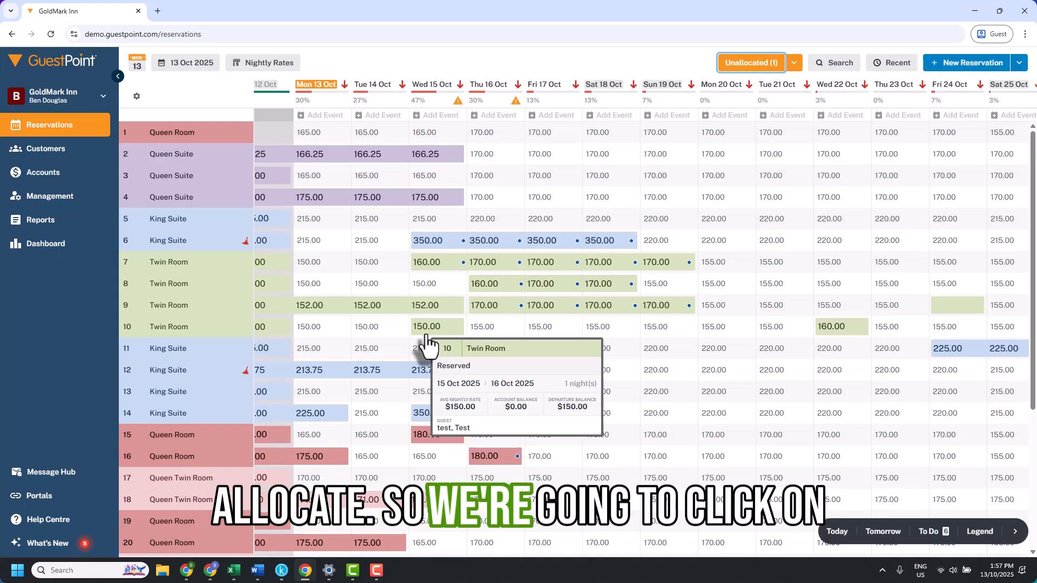
- Move the room 10 booking on 15 Oct into room 8 and save the reservation
{"action": "left_click", "coordinate": [423, 333]}
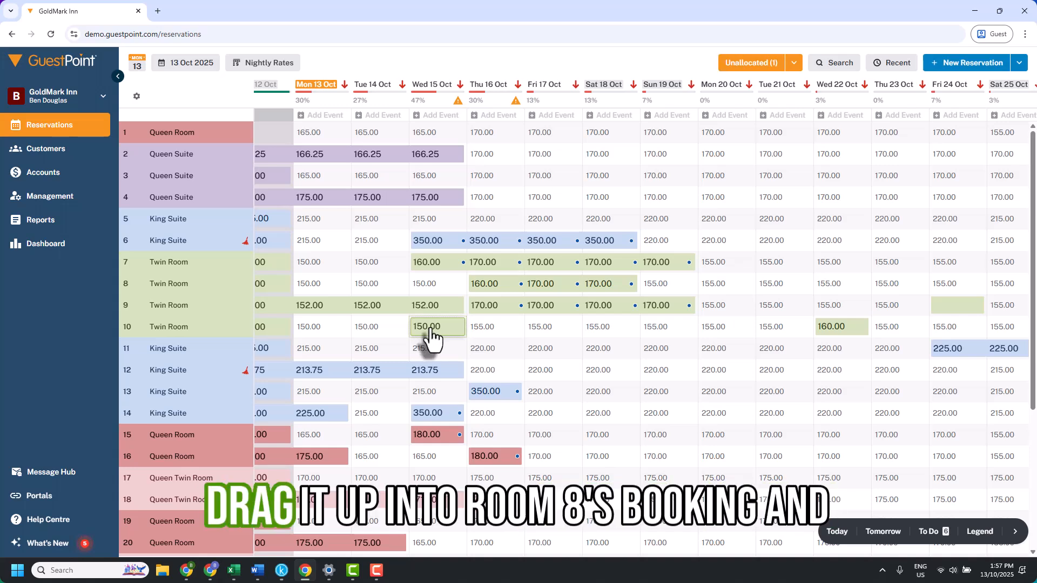
{"action": "left_click_drag", "start_coordinate": [432, 337], "coordinate": [432, 297]}
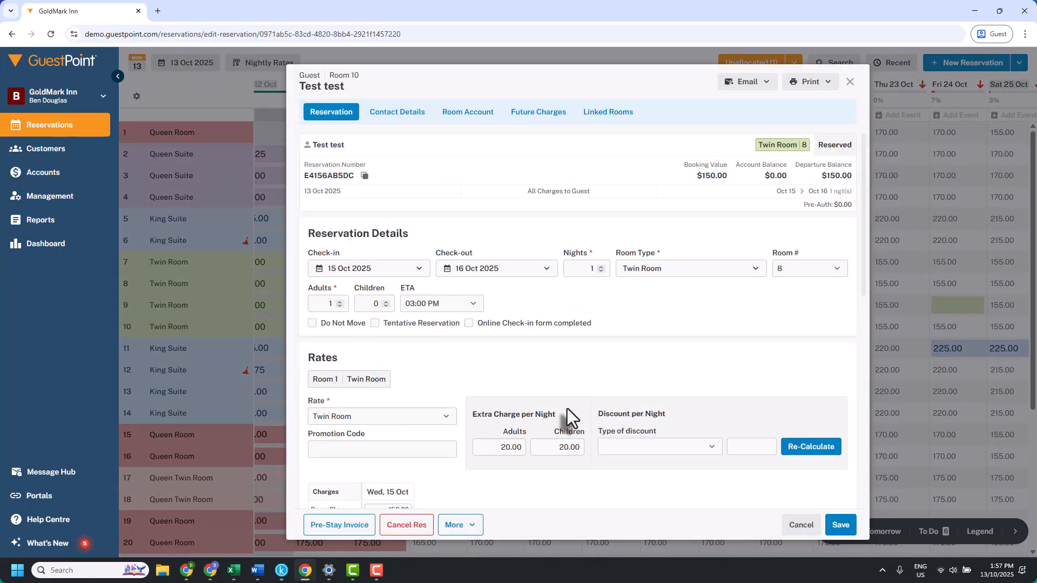
{"action": "left_click", "coordinate": [841, 525]}
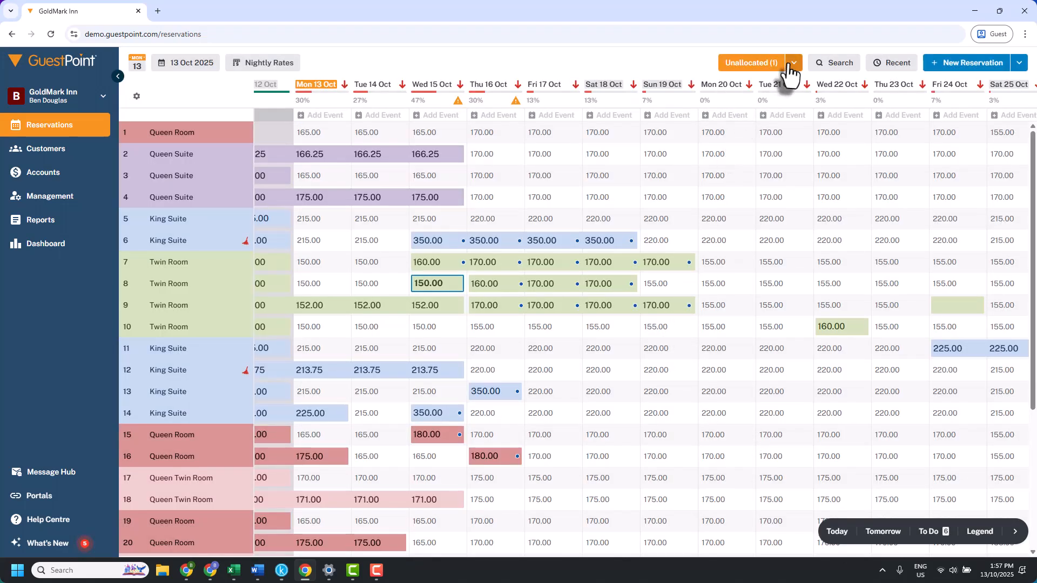
- Allocate the unallocated Twin Room booking to room 10 and save the allocation
{"action": "left_click", "coordinate": [747, 63]}
{"action": "left_click", "coordinate": [798, 192]}
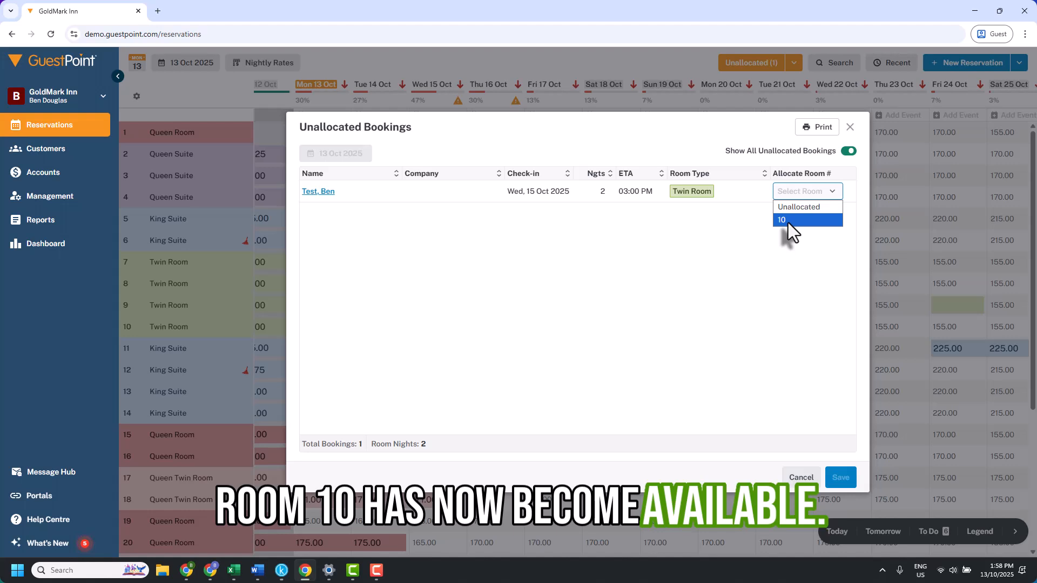
{"action": "left_click", "coordinate": [808, 219]}
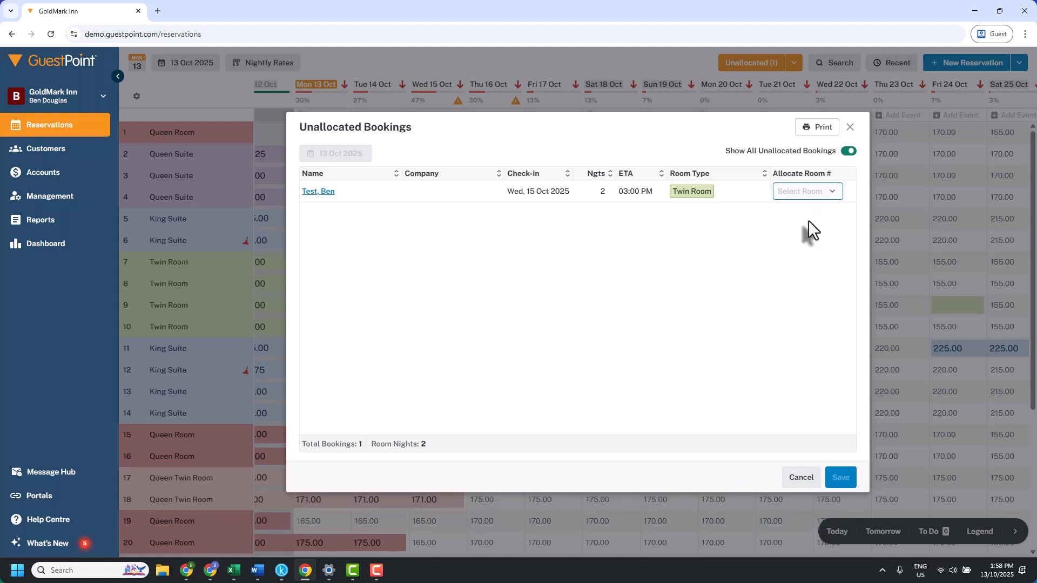
{"action": "left_click", "coordinate": [840, 478]}
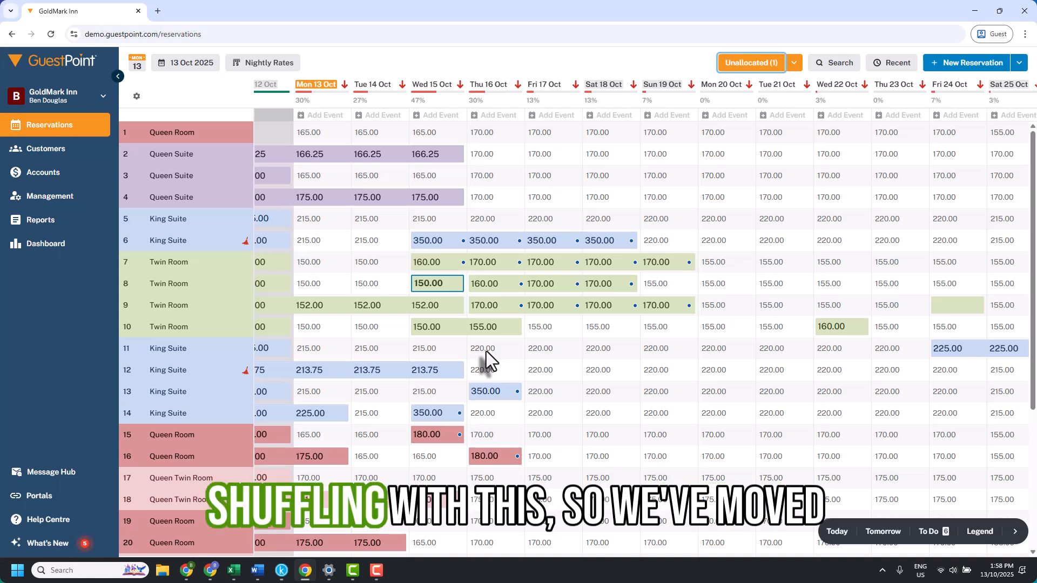
- Open the room 8 booking on 15 Oct and review its reservation details, rates and notes
{"action": "left_click", "coordinate": [419, 286]}
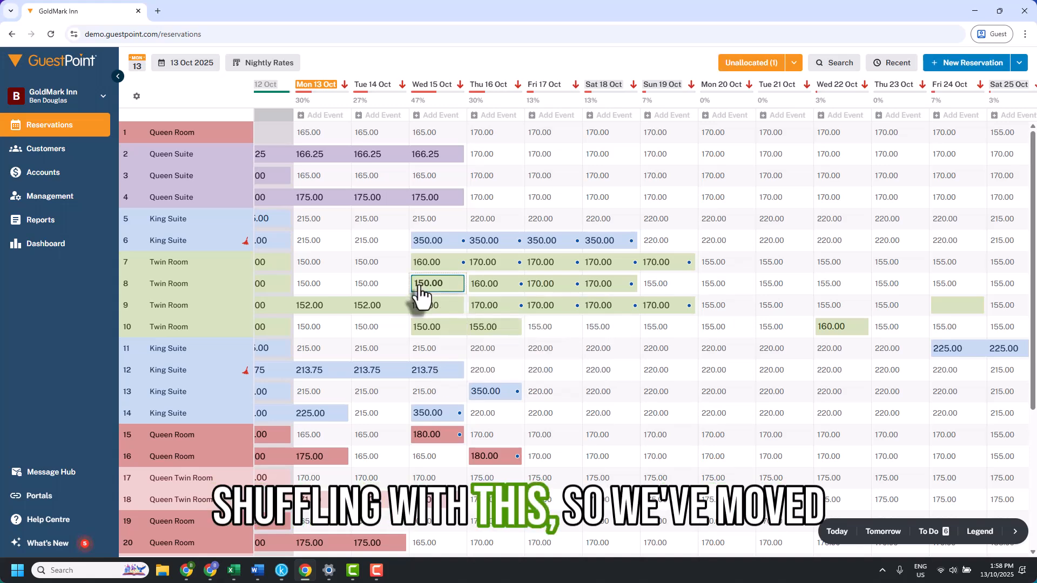
{"action": "left_click", "coordinate": [418, 289]}
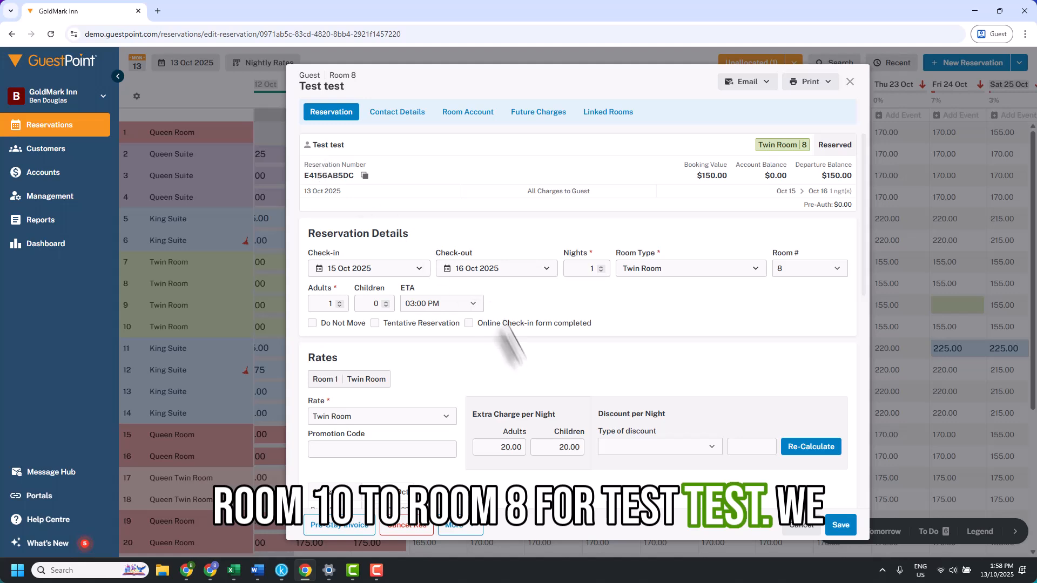
{"action": "scroll", "coordinate": [553, 415], "scroll_direction": "down", "scroll_amount": 1}
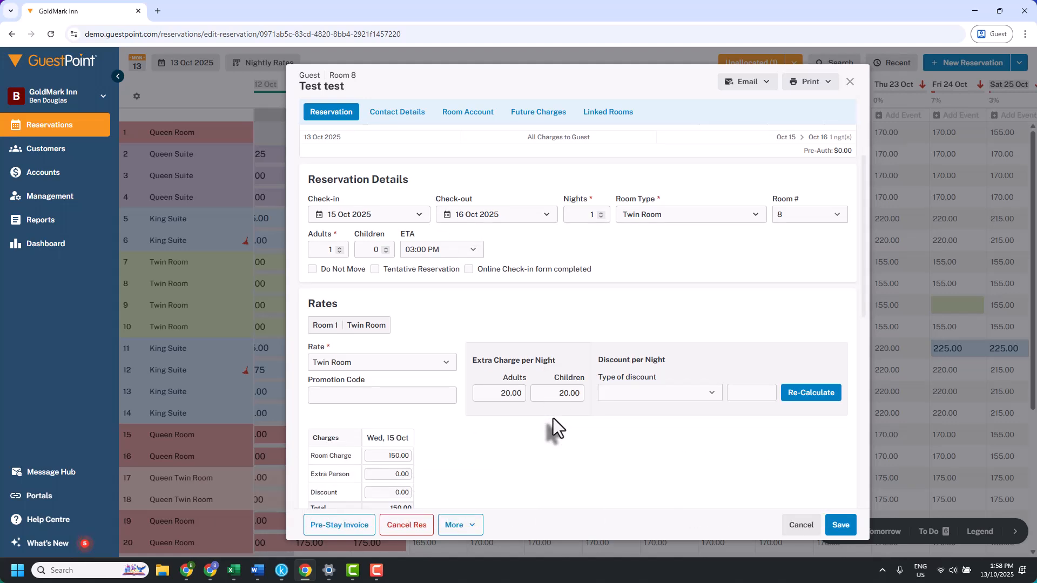
{"action": "scroll", "coordinate": [553, 418], "scroll_direction": "down", "scroll_amount": 5}
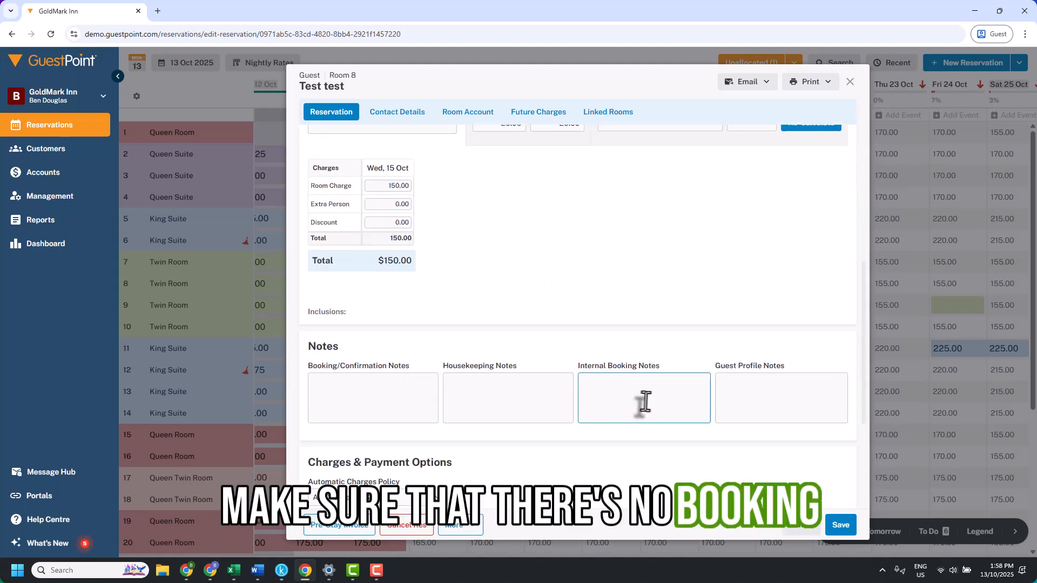
{"action": "left_click", "coordinate": [756, 394]}
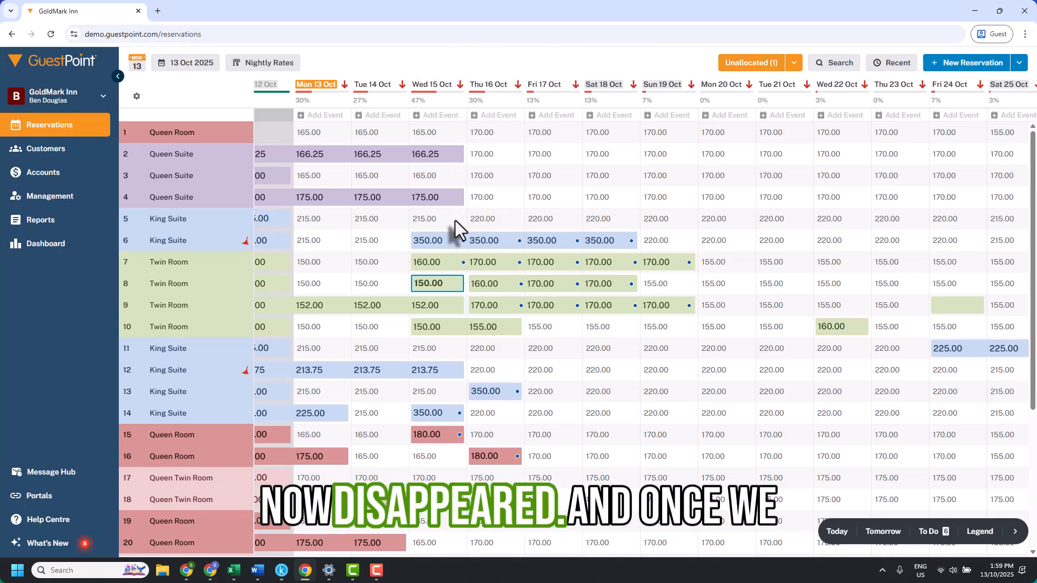
- Reload the page and reopen the unallocated bookings list to check it, then close it
{"action": "left_click", "coordinate": [50, 31]}
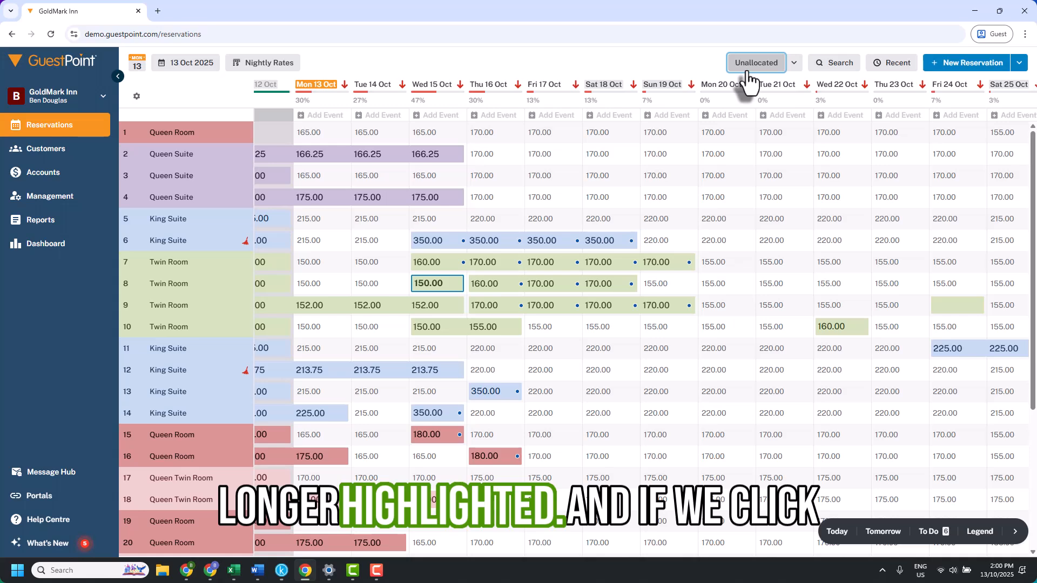
{"action": "left_click", "coordinate": [748, 70]}
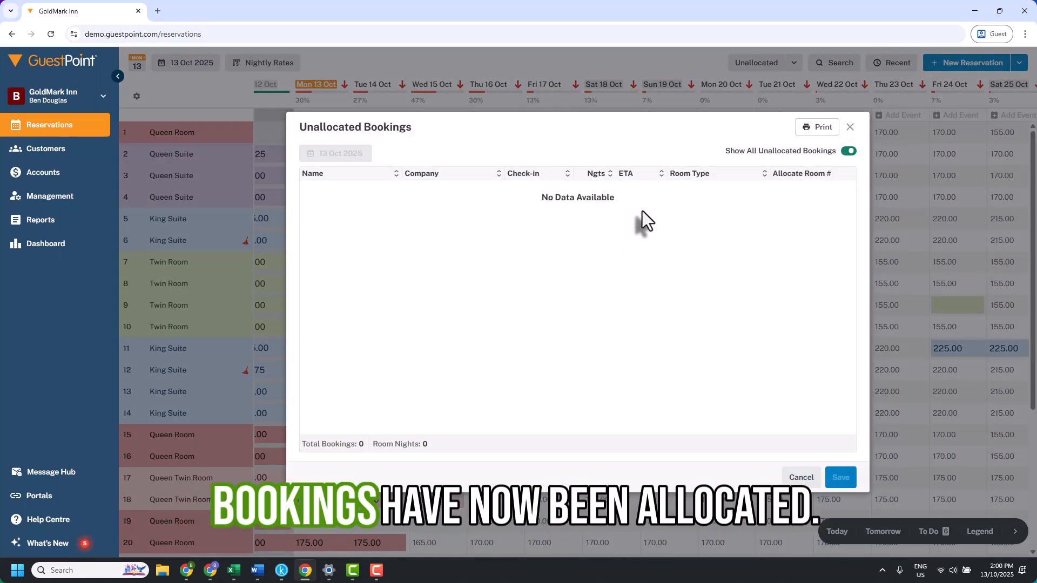
{"action": "left_click", "coordinate": [848, 128]}
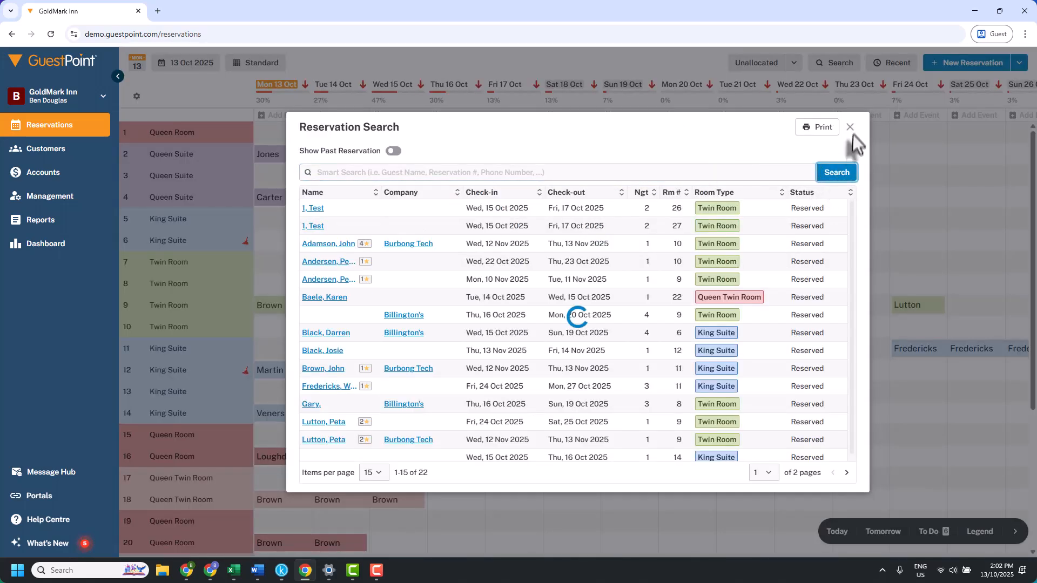
- Open the reservation search and enable showing past reservations
{"action": "left_click", "coordinate": [850, 128]}
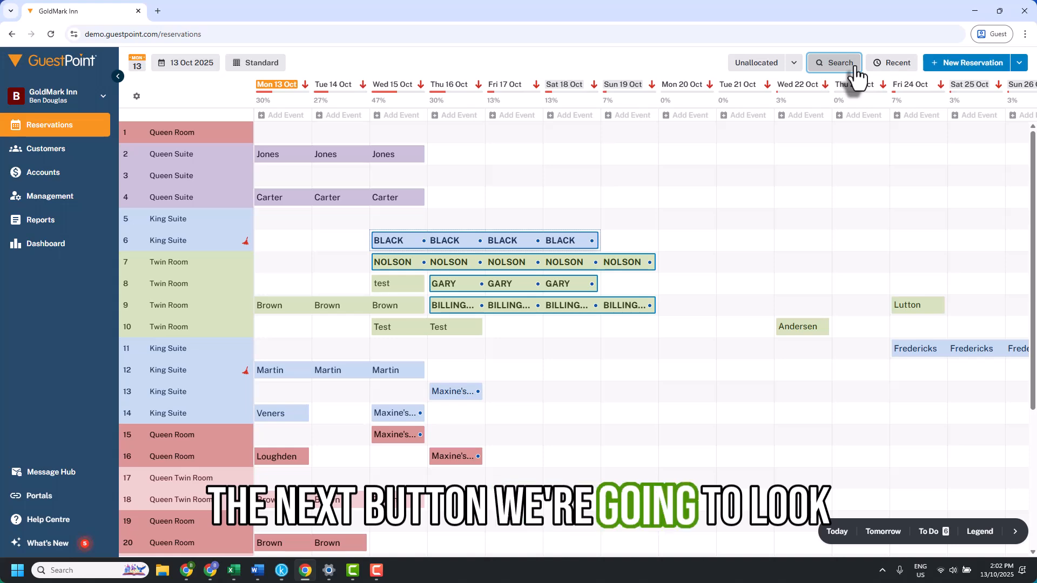
{"action": "left_click", "coordinate": [831, 65]}
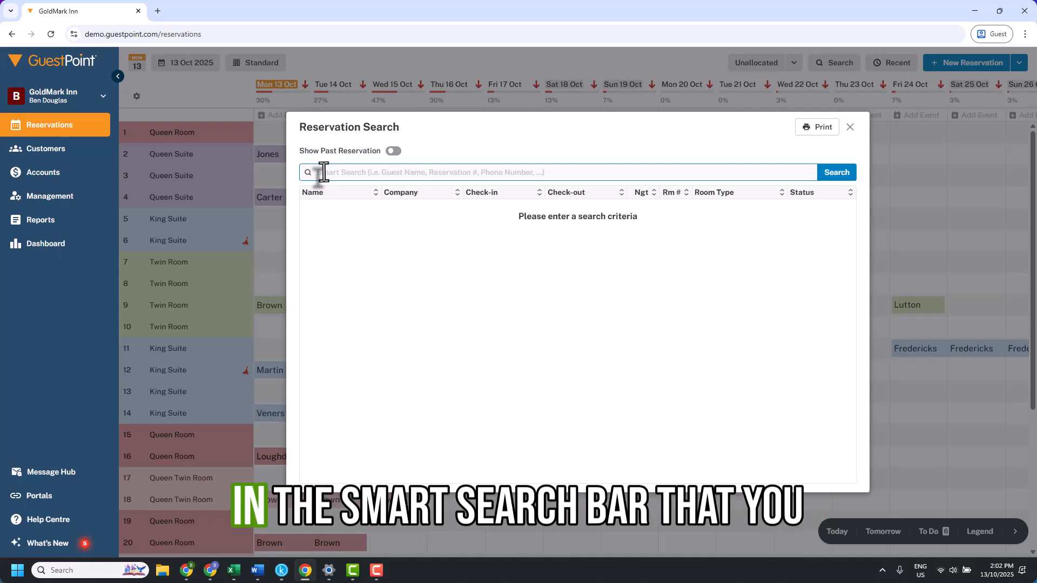
{"action": "left_click", "coordinate": [378, 174]}
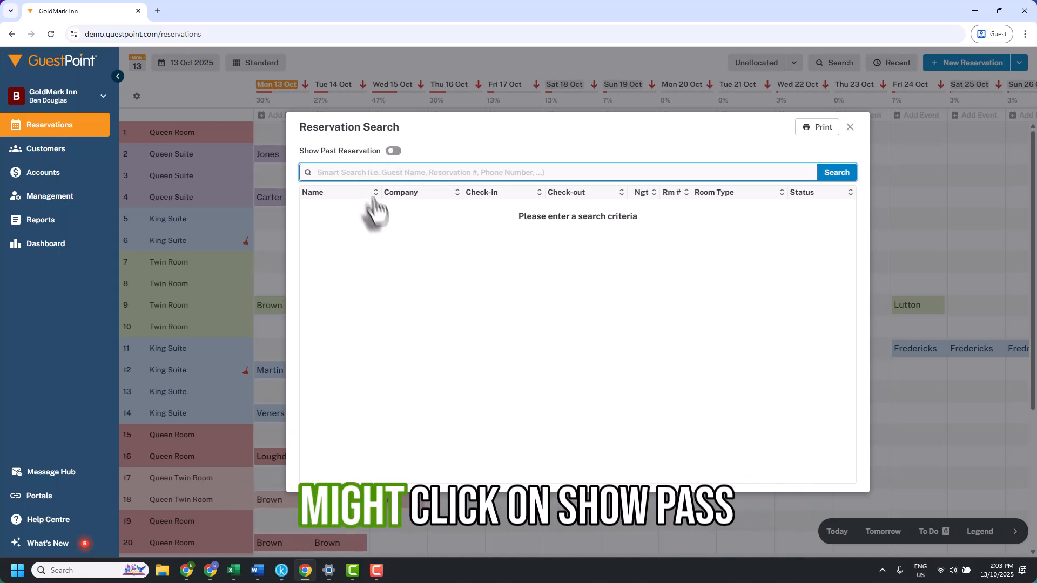
{"action": "left_click", "coordinate": [394, 152]}
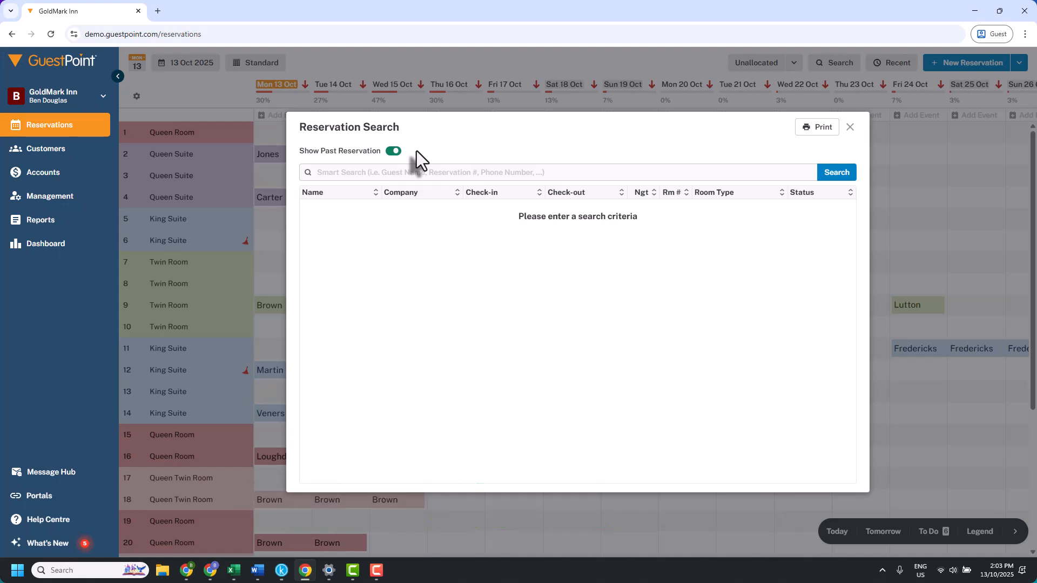
{"action": "left_click", "coordinate": [395, 176]}
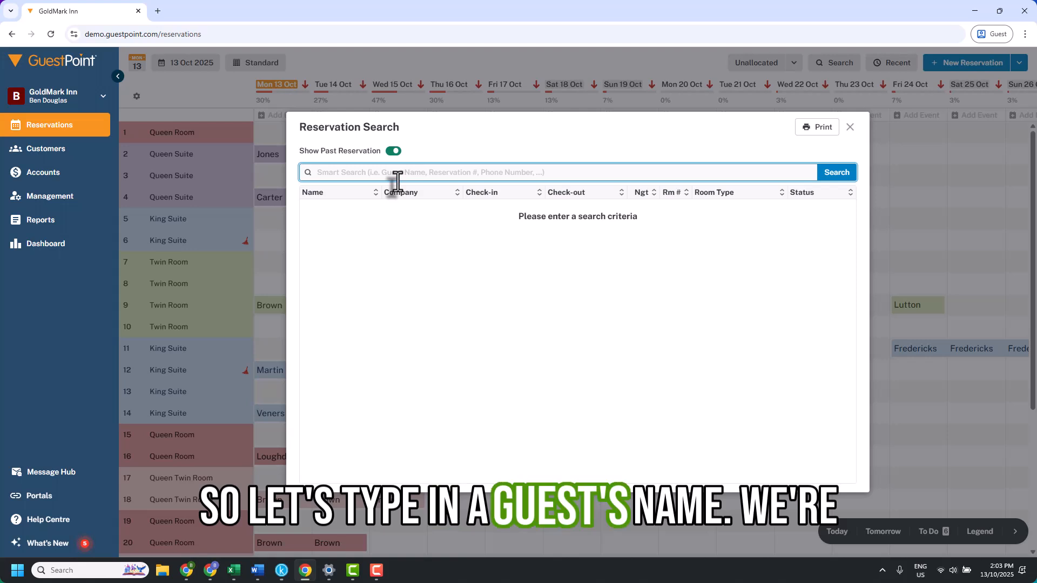
- Search reservations for a guest by entering their surname and first name
{"action": "type", "text": "Darren"}
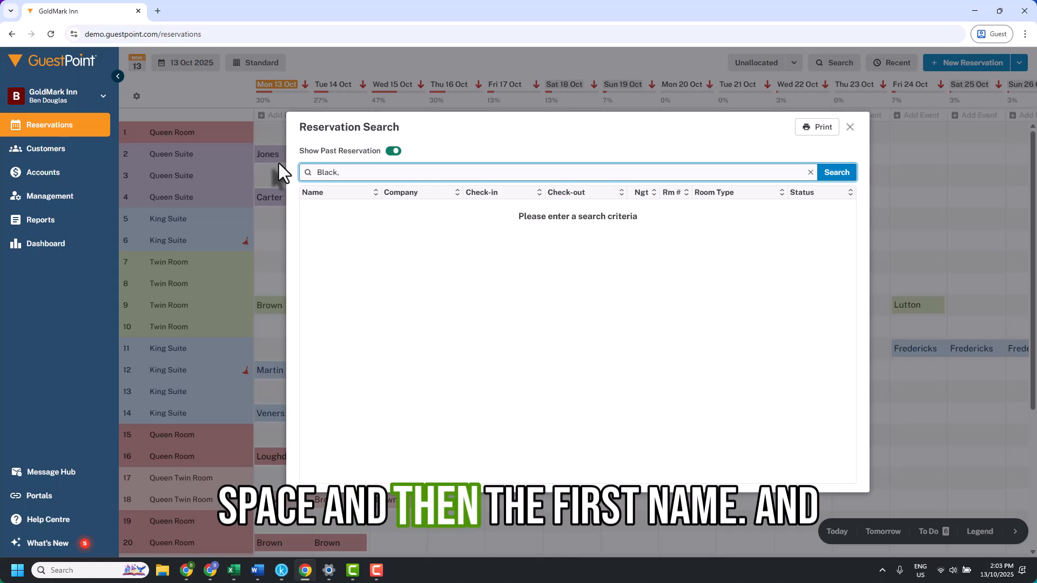
{"action": "type", "text": "Darrebn"}
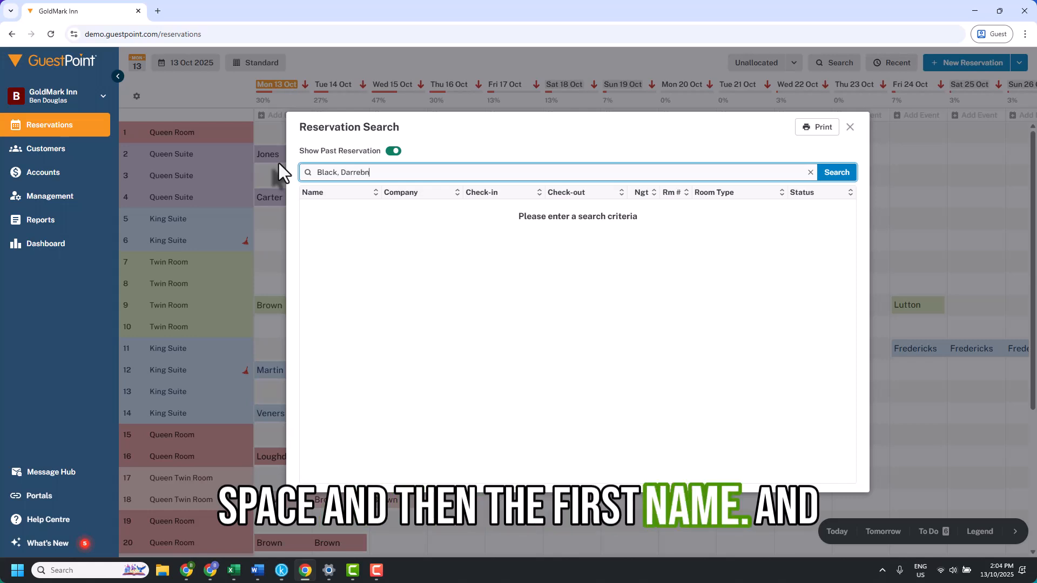
{"action": "key", "text": "BackSpace"}
{"action": "key", "text": "BackSpace"}
{"action": "type", "text": "n"}
{"action": "key", "text": "Return"}
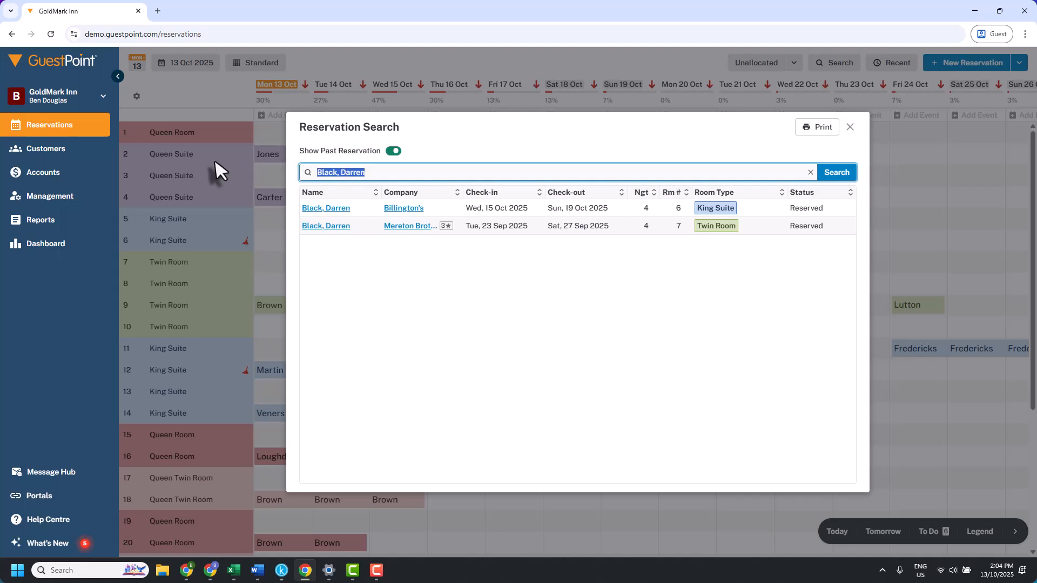
- Search reservations for Billington Conference Group, then close the search
{"action": "type", "text": "Billington Conference Group"}
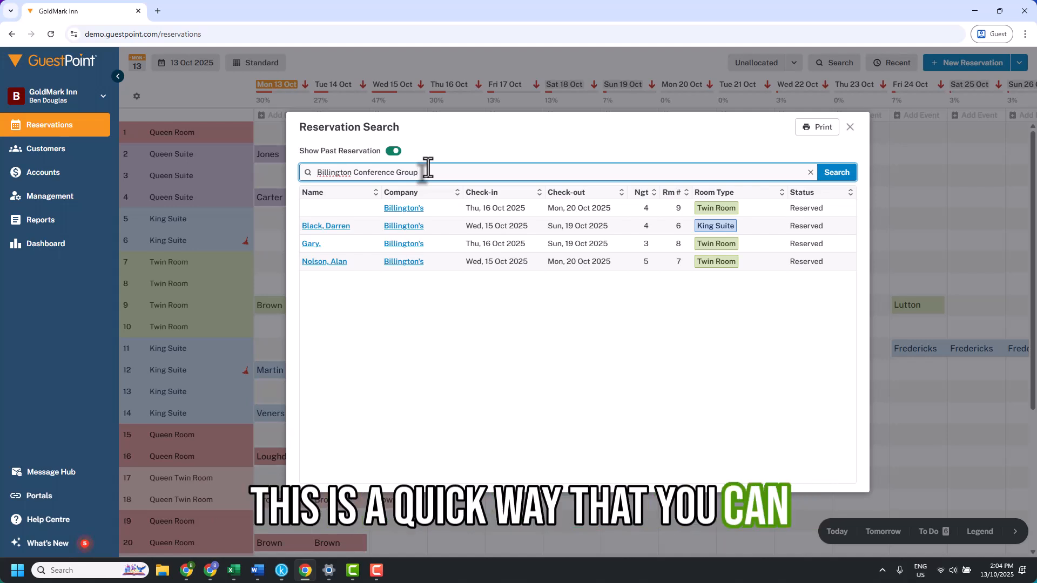
{"action": "left_click_drag", "start_coordinate": [427, 171], "coordinate": [311, 184]}
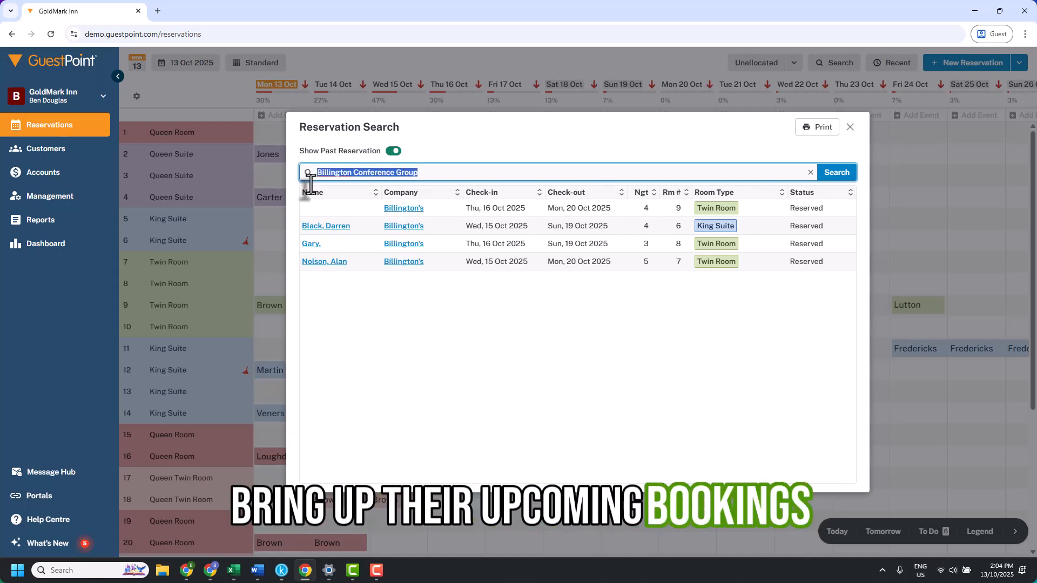
{"action": "left_click", "coordinate": [814, 132]}
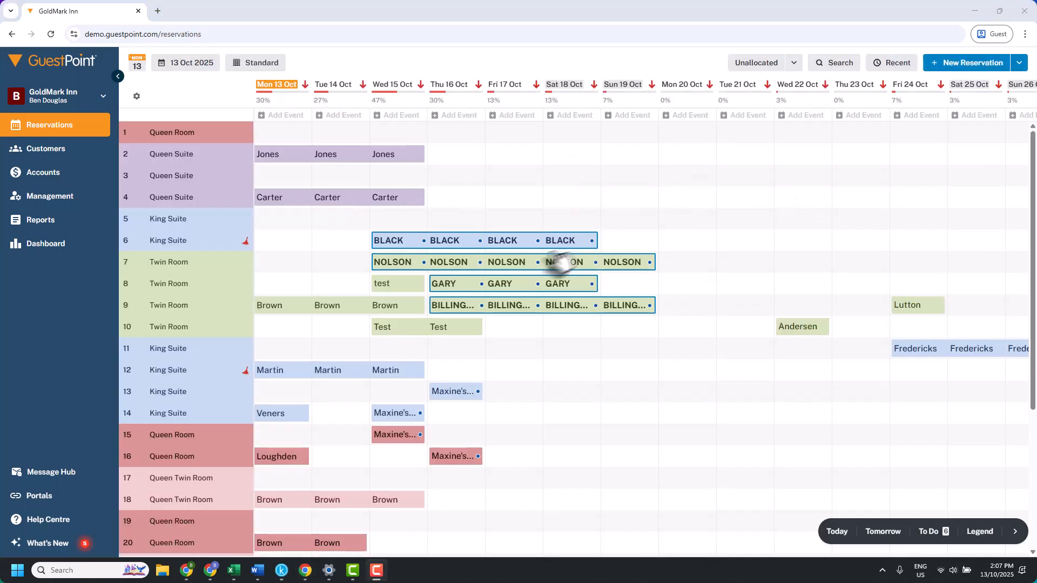
- Open the recently opened reservations list and close it
{"action": "mouse_move", "coordinate": [535, 272]}
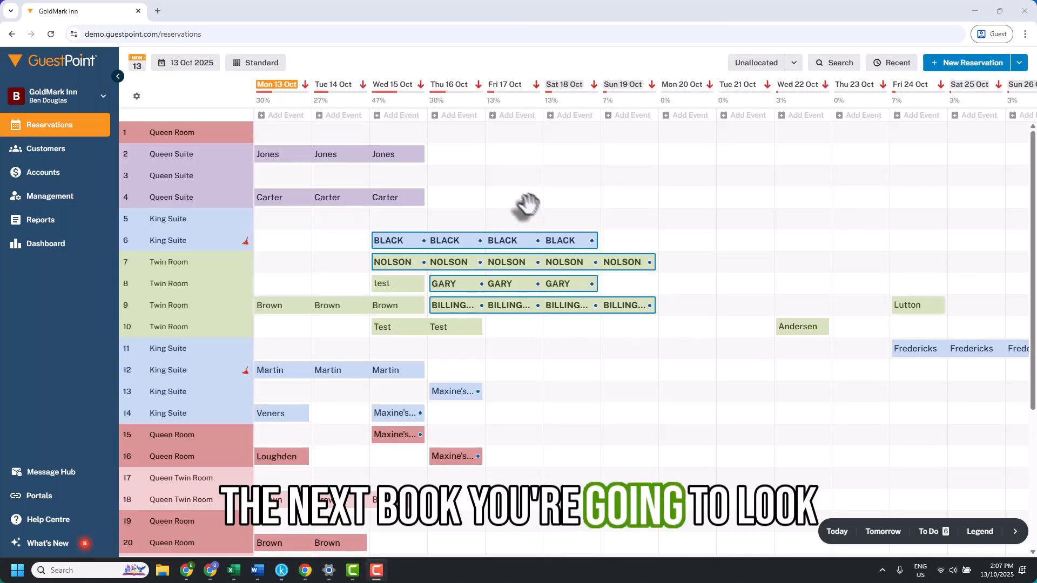
{"action": "left_click", "coordinate": [880, 69]}
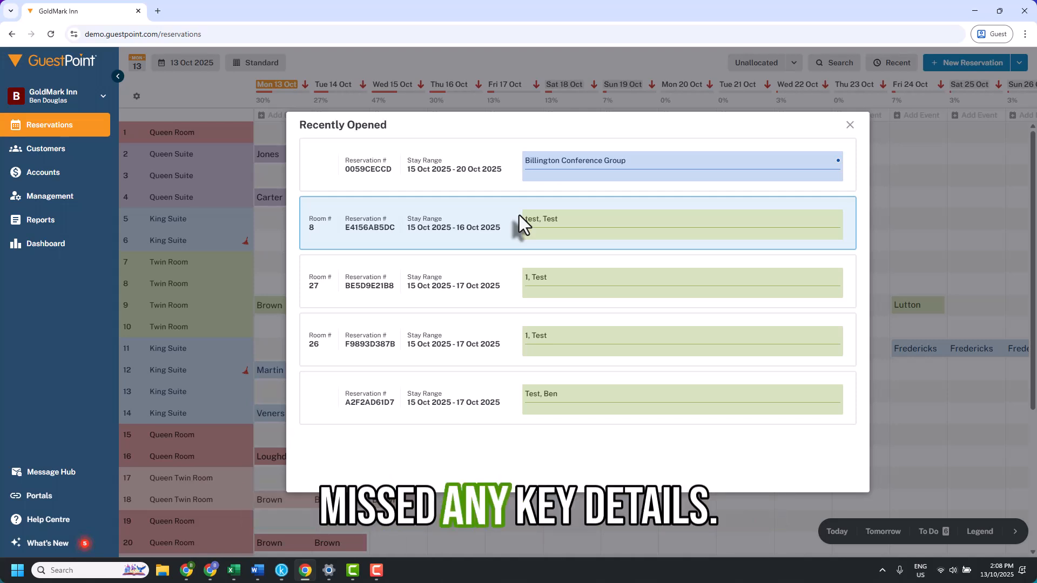
{"action": "left_click", "coordinate": [849, 125]}
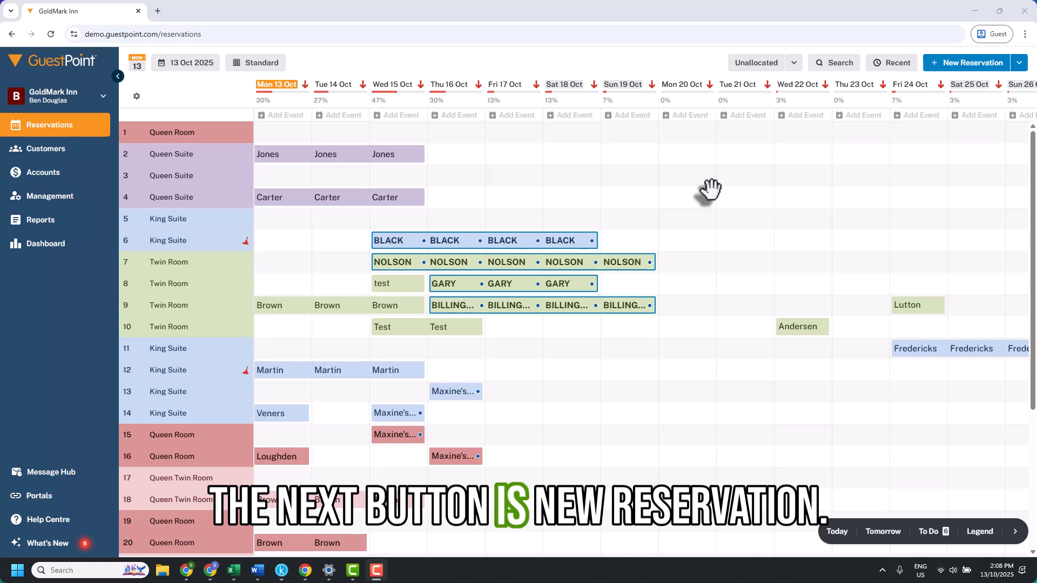
- Open a blank new reservation form and close it, discarding the changes
{"action": "left_click", "coordinate": [938, 65]}
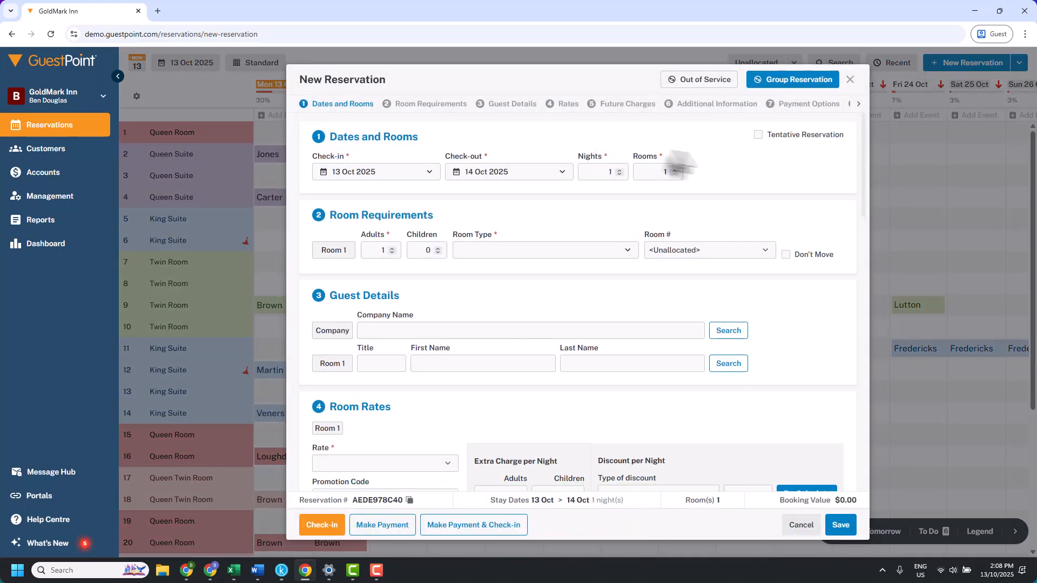
{"action": "left_click", "coordinate": [849, 80]}
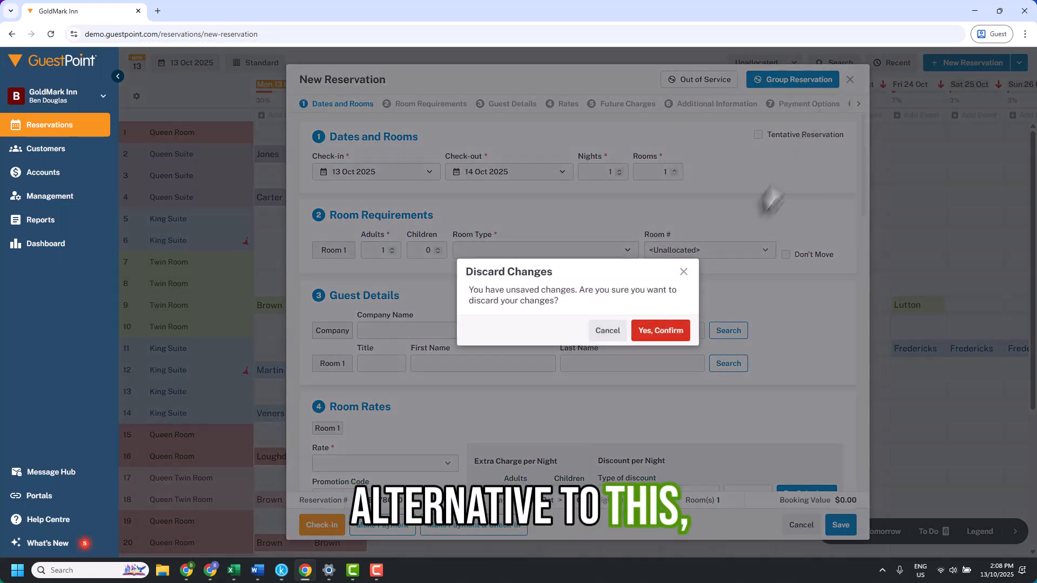
{"action": "left_click", "coordinate": [658, 328]}
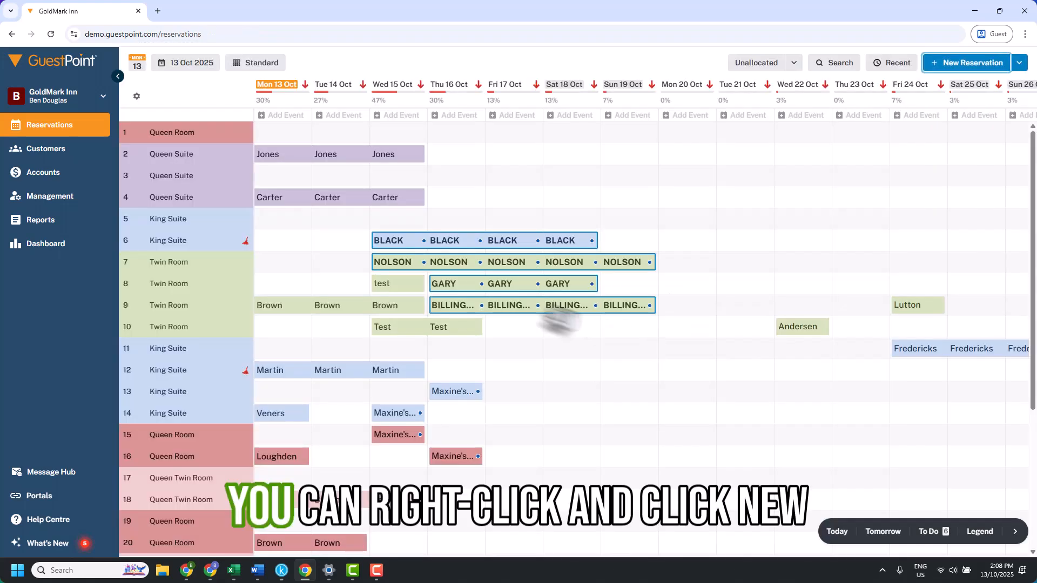
- Start a new reservation from the room 1 cell on 13 Oct, then discard it
{"action": "right_click", "coordinate": [267, 130]}
{"action": "left_click", "coordinate": [267, 168]}
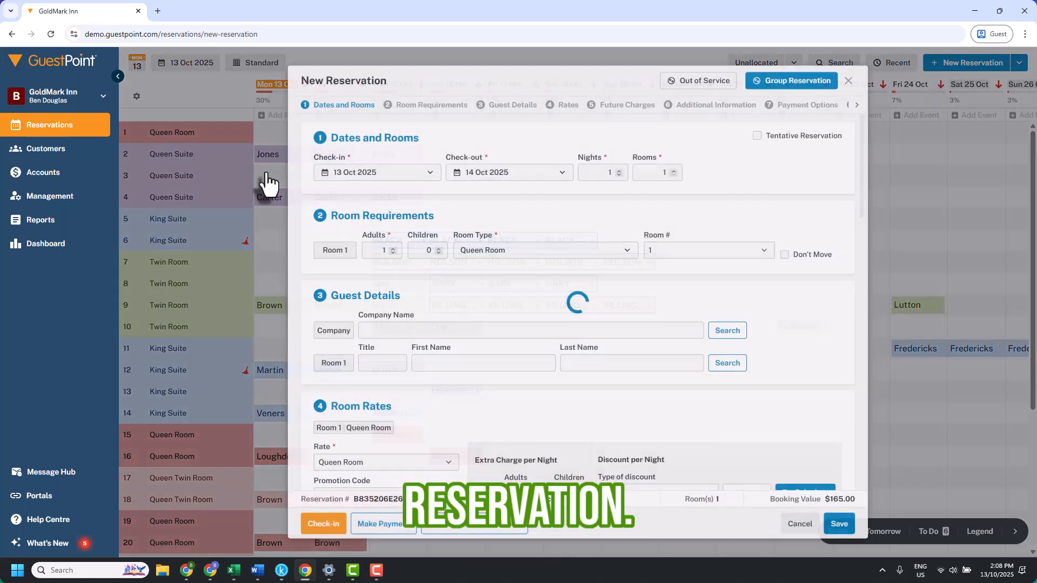
{"action": "left_click", "coordinate": [849, 80]}
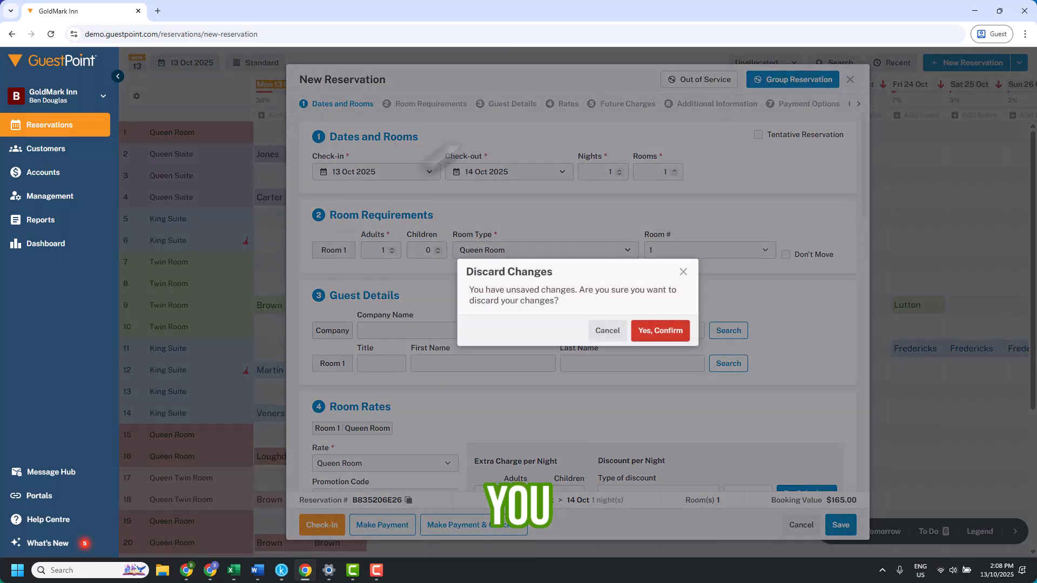
{"action": "key", "text": "Return"}
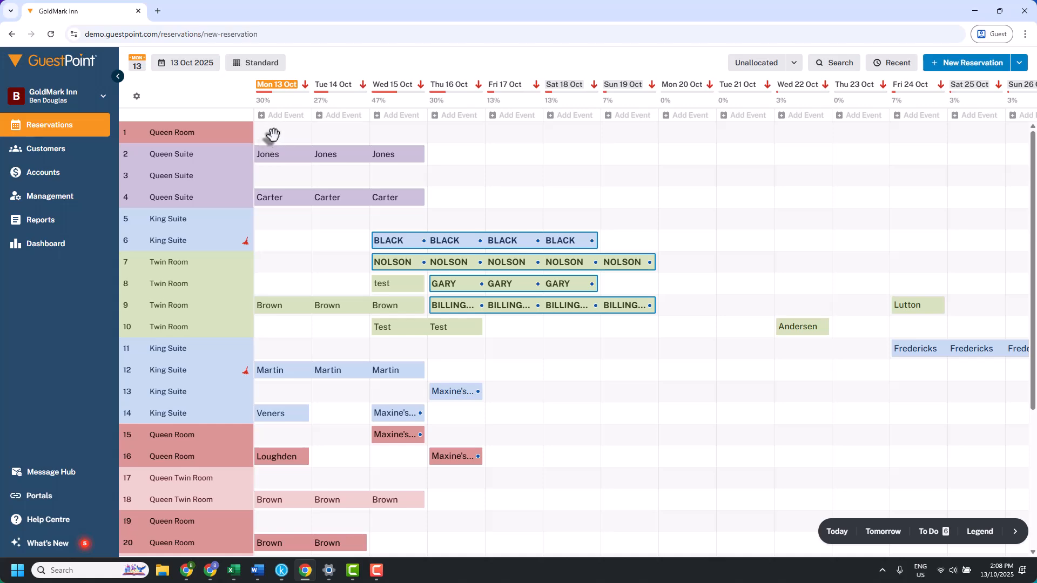
- Open a new reservation directly from the empty room 1 cell on 13 Oct and discard it
{"action": "double_click", "coordinate": [273, 134]}
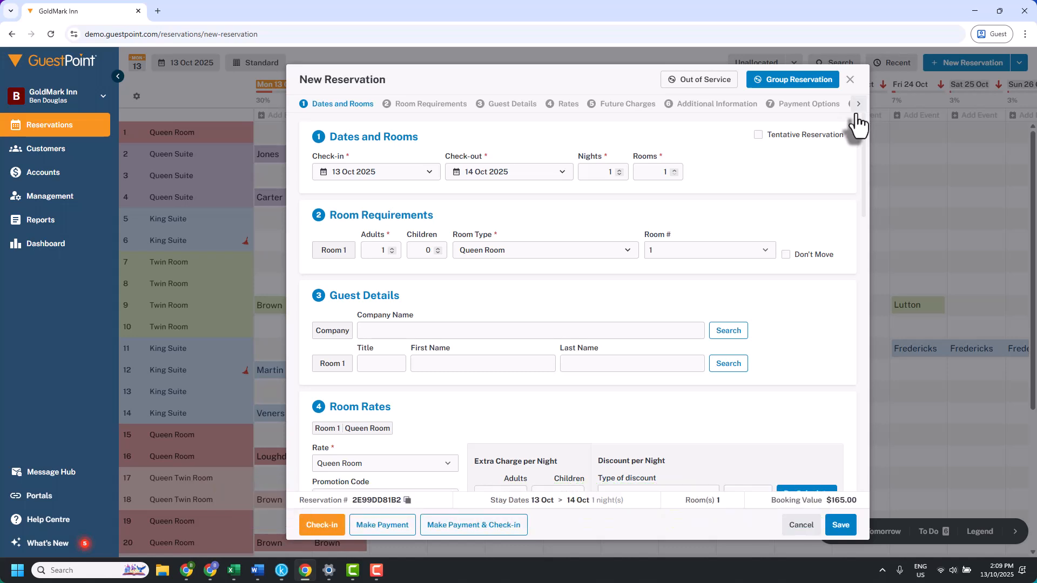
{"action": "left_click", "coordinate": [850, 80]}
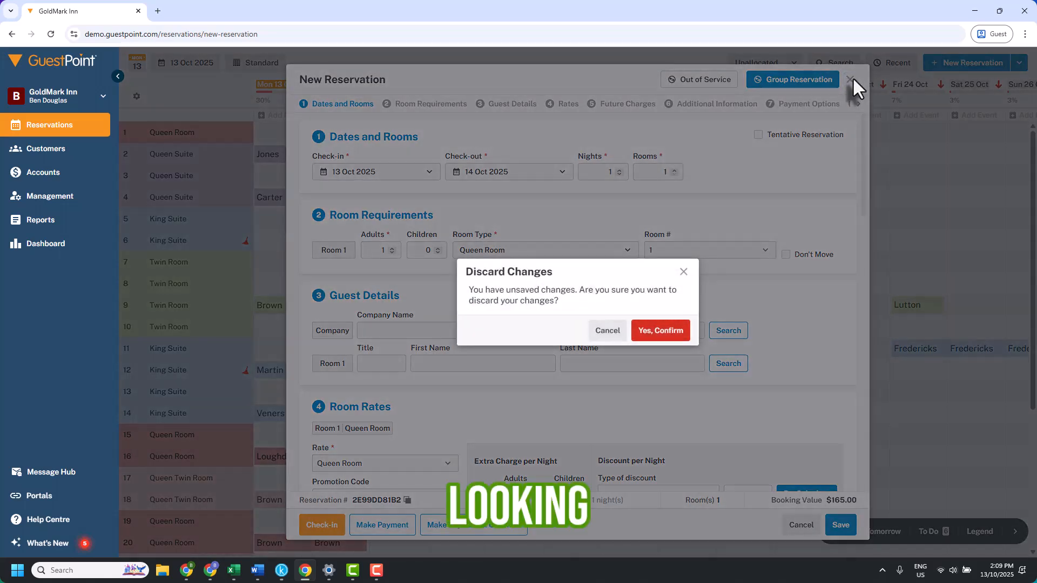
{"action": "left_click", "coordinate": [660, 331]}
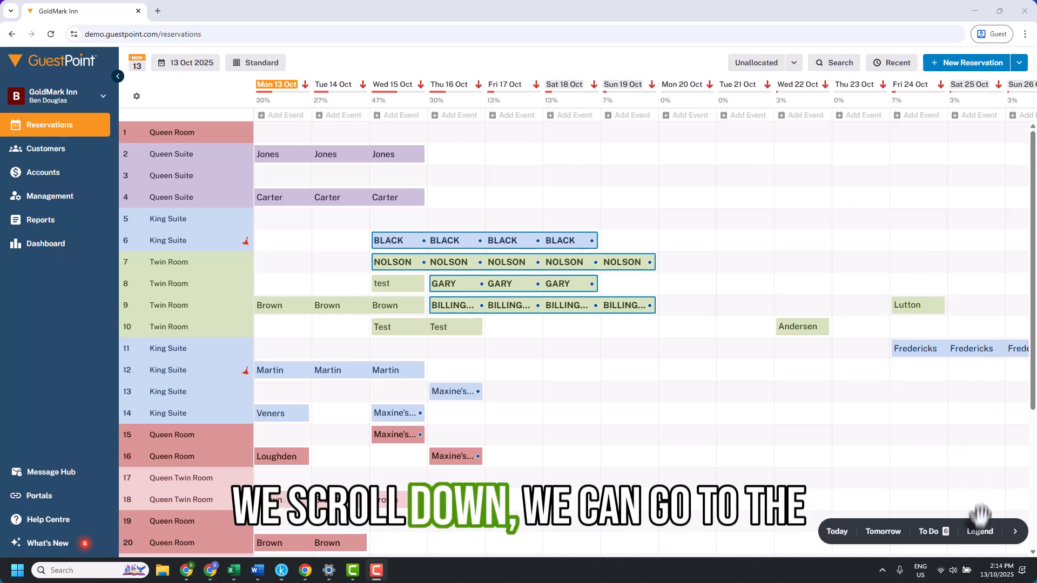
- Start a holiday or event on Mon 13 Oct and name it School Holidays
{"action": "left_click", "coordinate": [980, 535]}
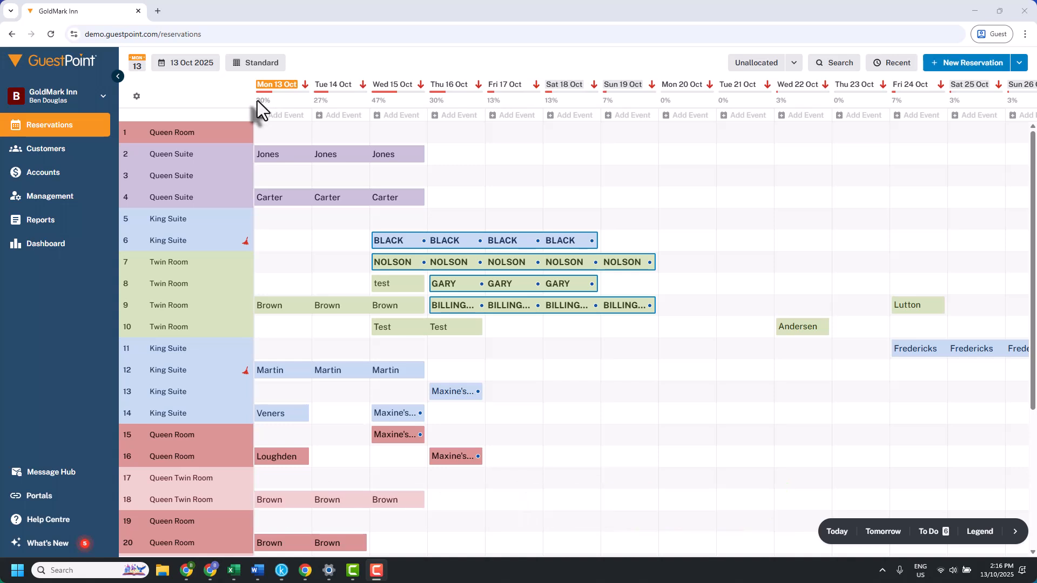
{"action": "left_click", "coordinate": [284, 116]}
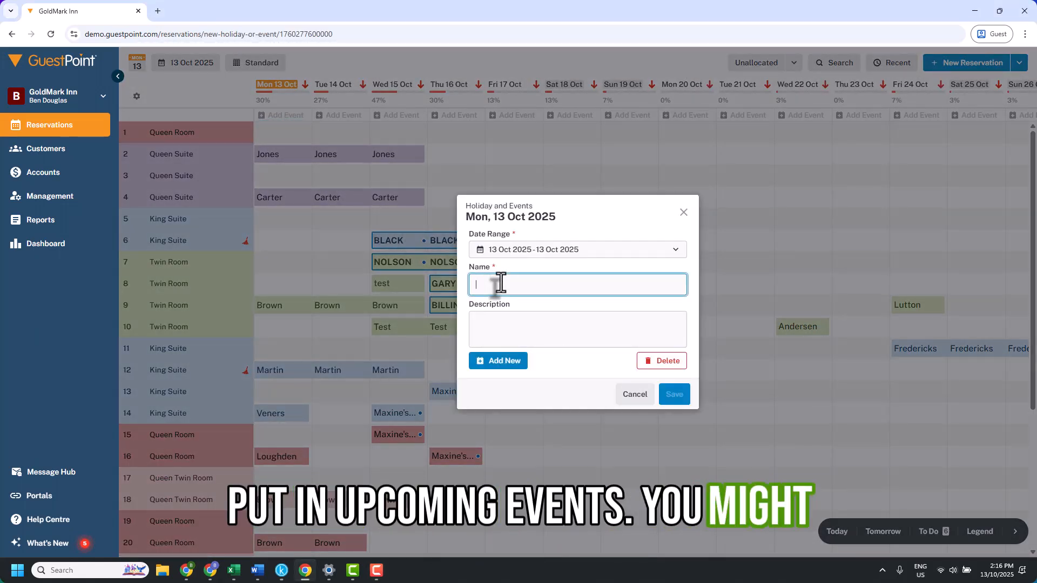
{"action": "type", "text": "School Holidays"}
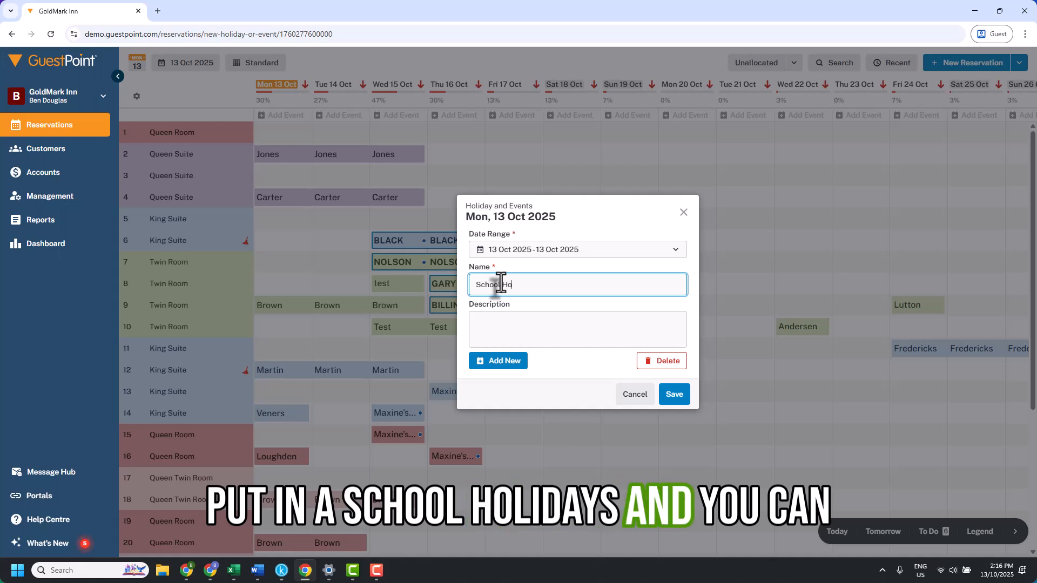
- Set the event's date range to 13 Oct 2025 – 18 Oct 2025
{"action": "left_click", "coordinate": [552, 251]}
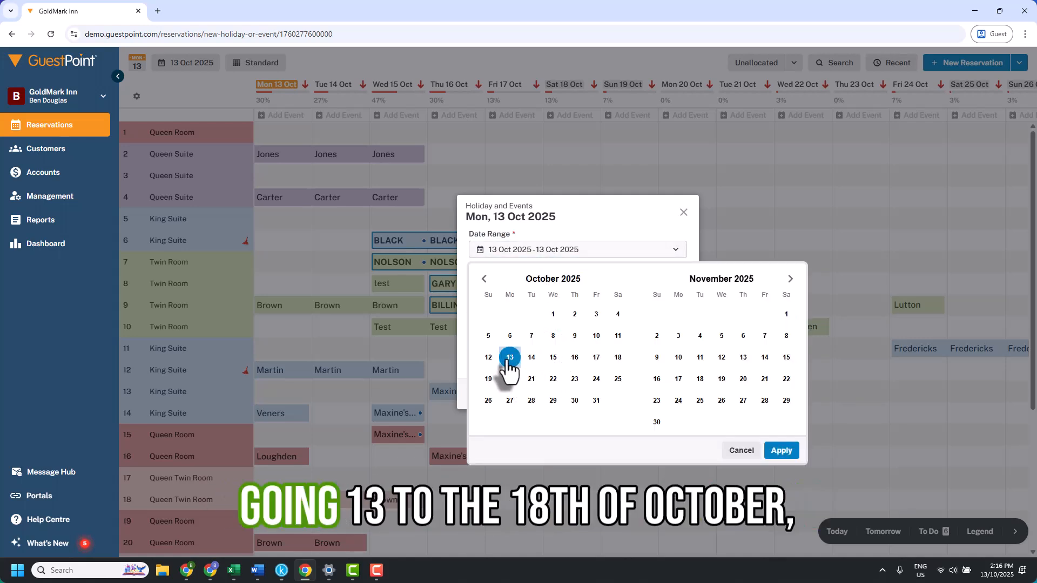
{"action": "left_click", "coordinate": [615, 358]}
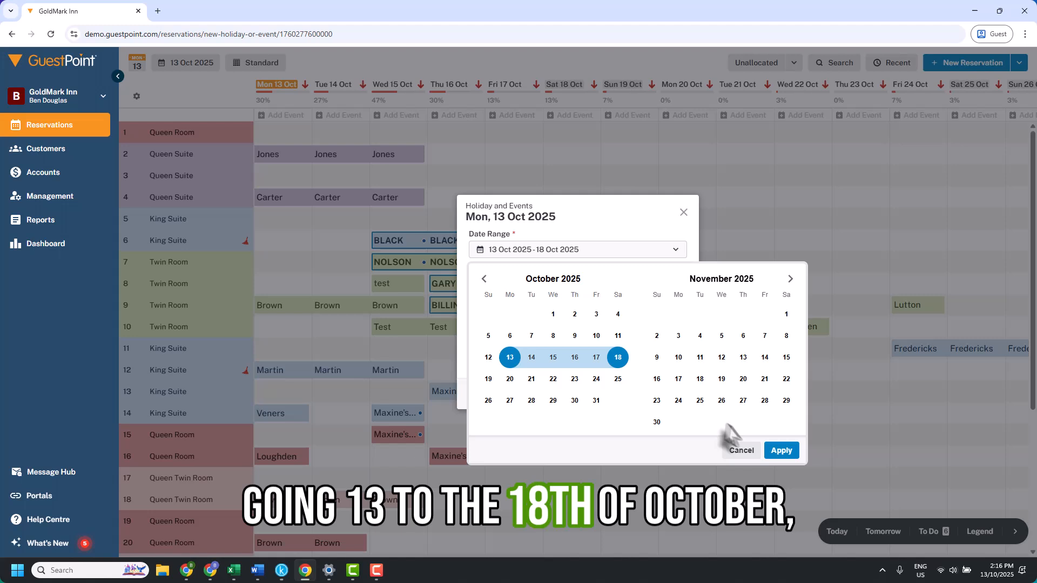
{"action": "left_click", "coordinate": [781, 450]}
- Rename the event to School Sporting Even
{"action": "left_click", "coordinate": [488, 284]}
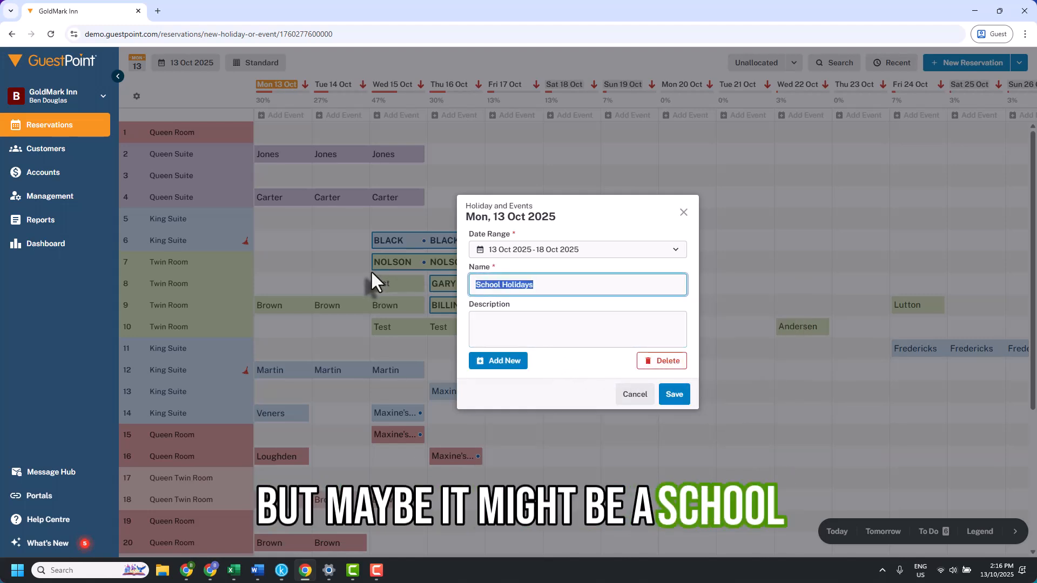
{"action": "type", "text": "School Spo"}
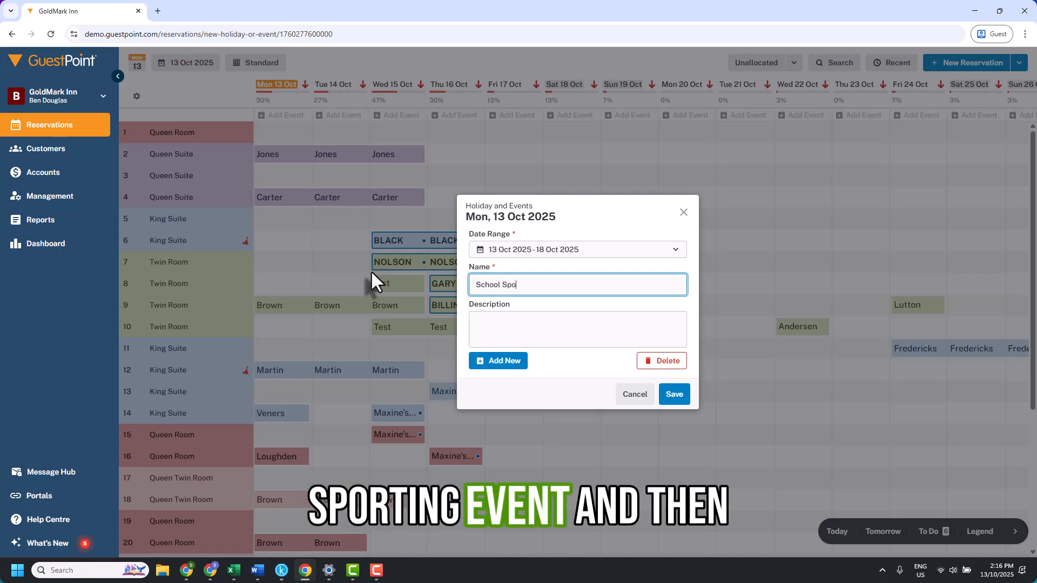
{"action": "type", "text": "rting Even"}
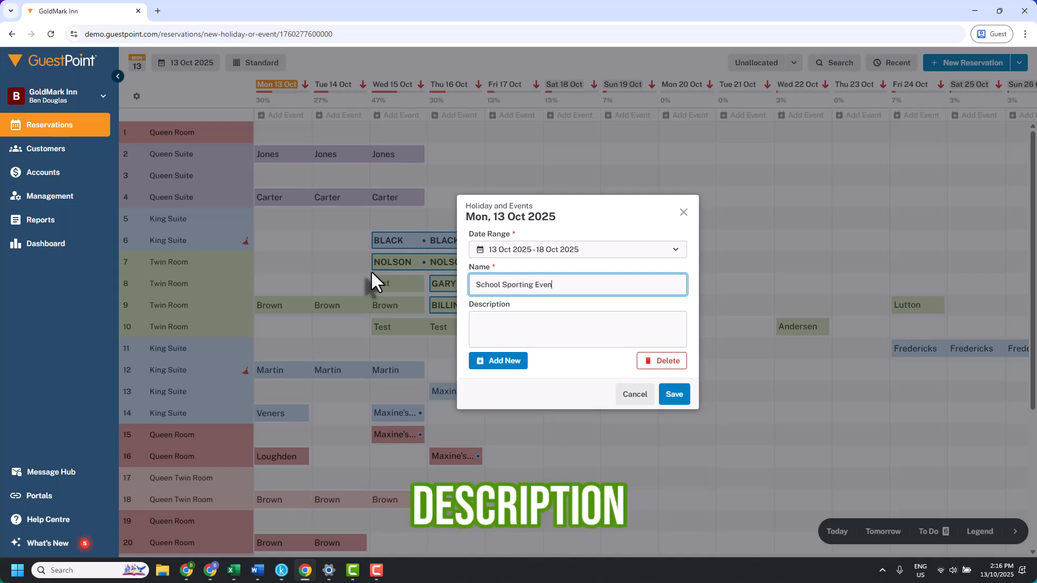
- Enter the description 'Expected 500 people in town for event.' and save the event
{"action": "left_click", "coordinate": [521, 321]}
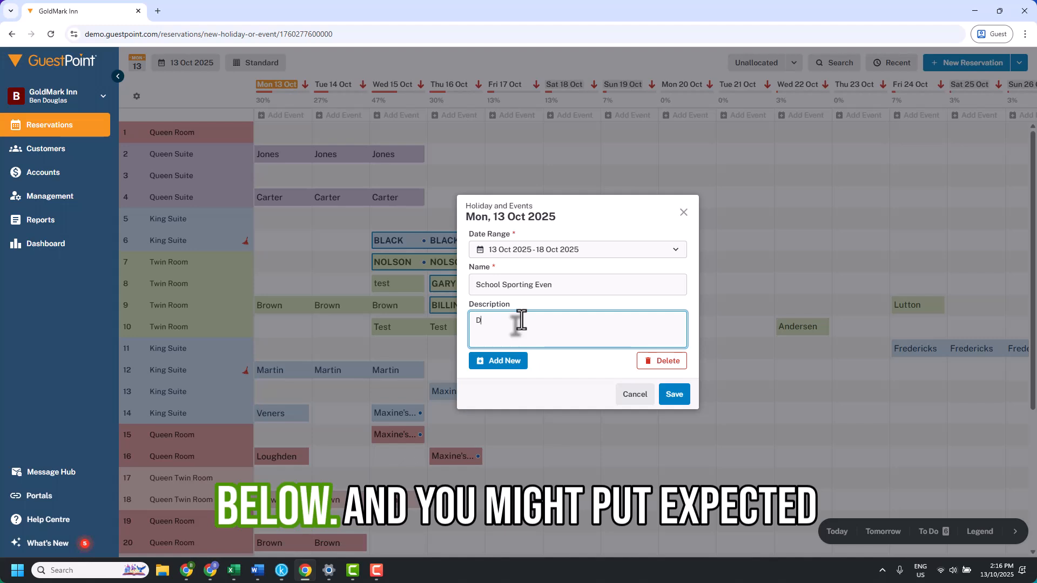
{"action": "type", "text": "E"}
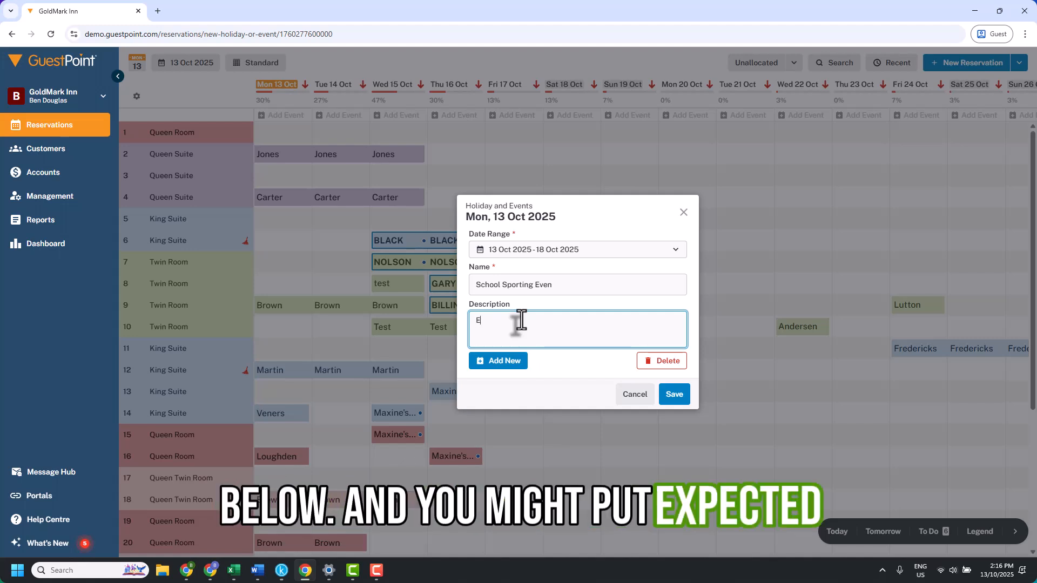
{"action": "type", "text": "xpected 500"}
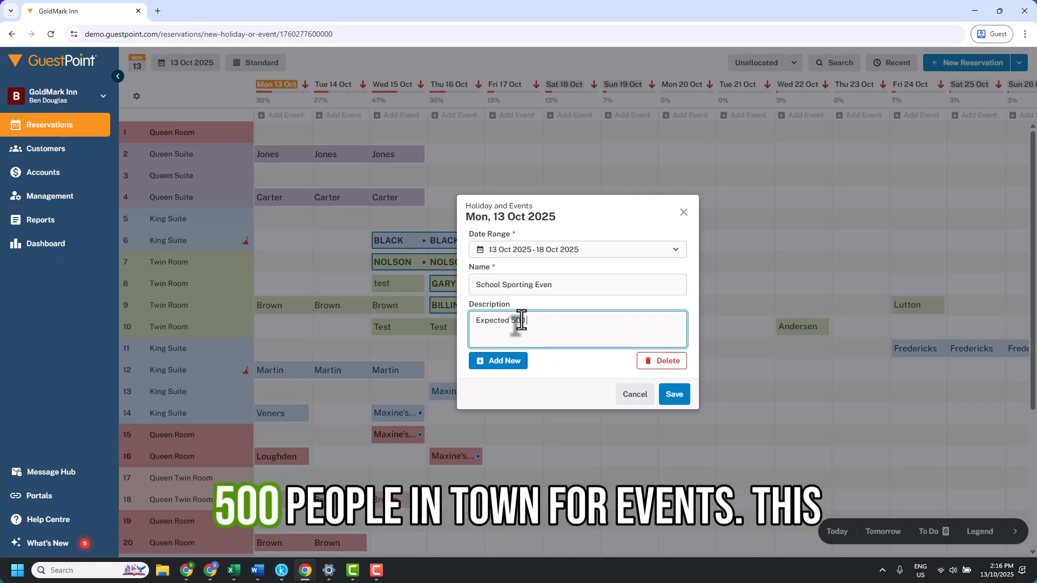
{"action": "type", "text": " people in town"}
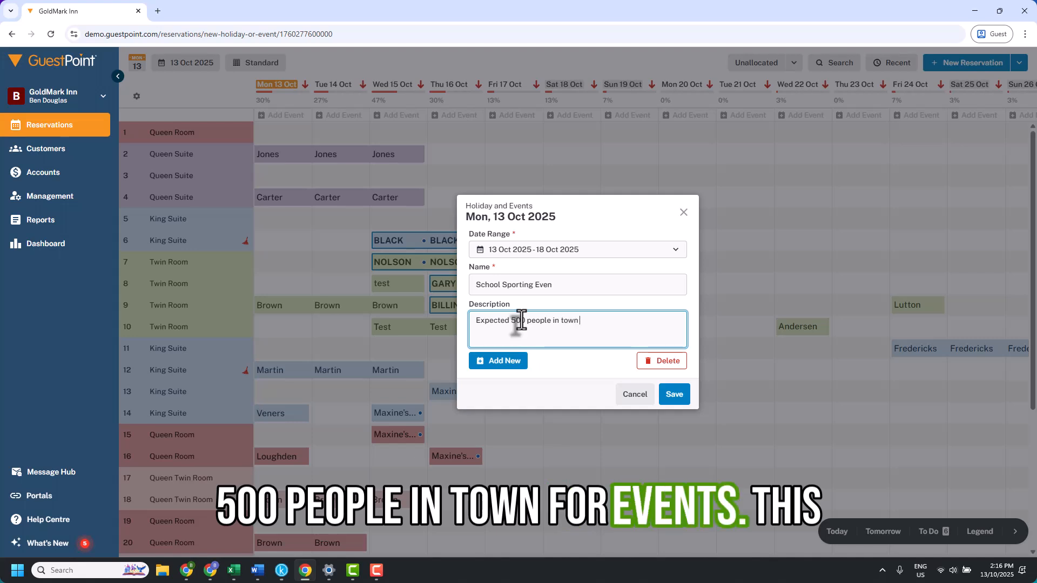
{"action": "type", "text": " for event."}
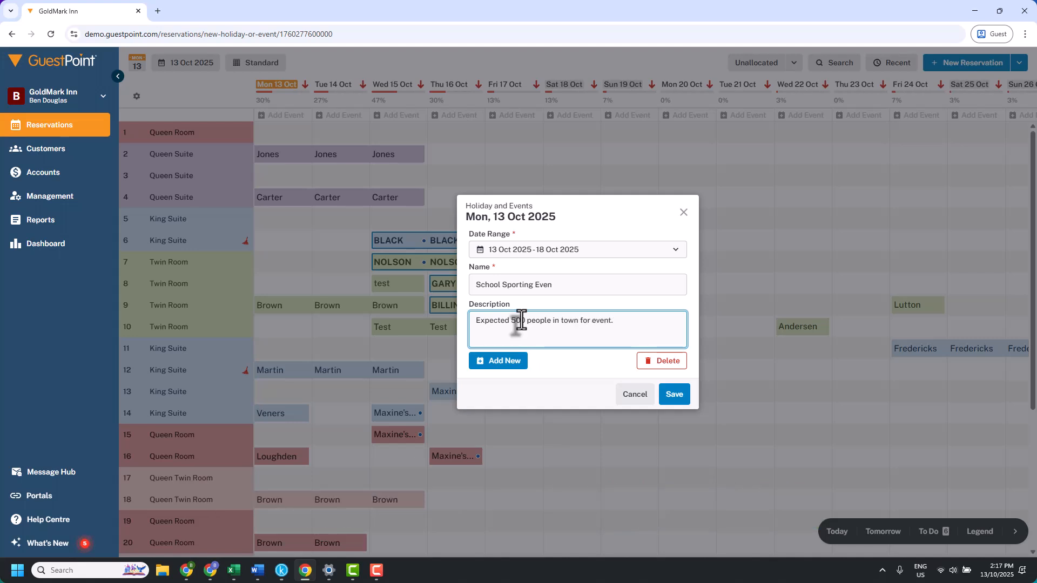
{"action": "right_click", "coordinate": [664, 397]}
{"action": "left_click", "coordinate": [666, 394]}
{"action": "left_click", "coordinate": [668, 395]}
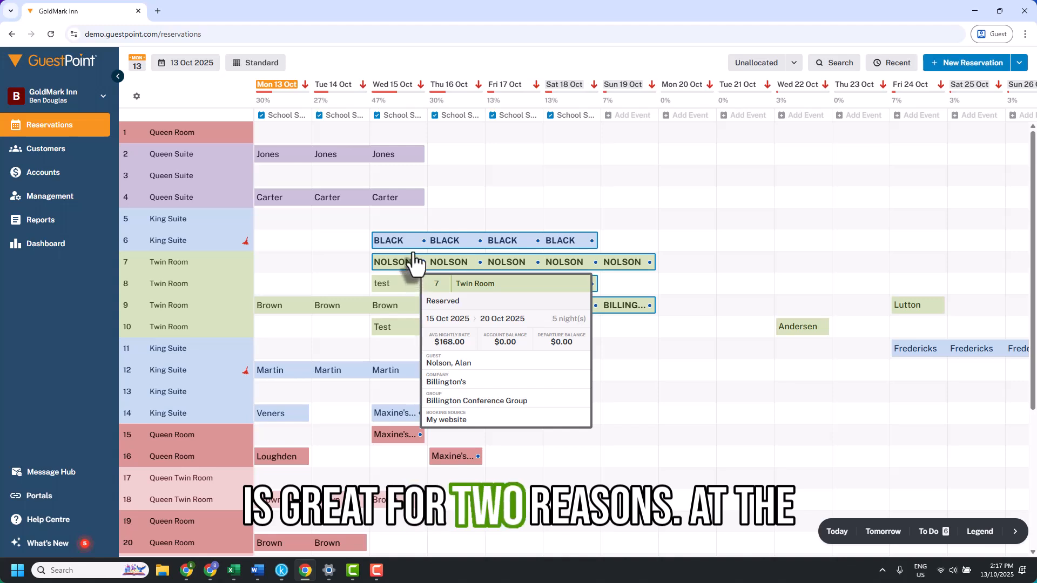
- Turn on Order by Room Type in the chart display settings
{"action": "mouse_move", "coordinate": [410, 249]}
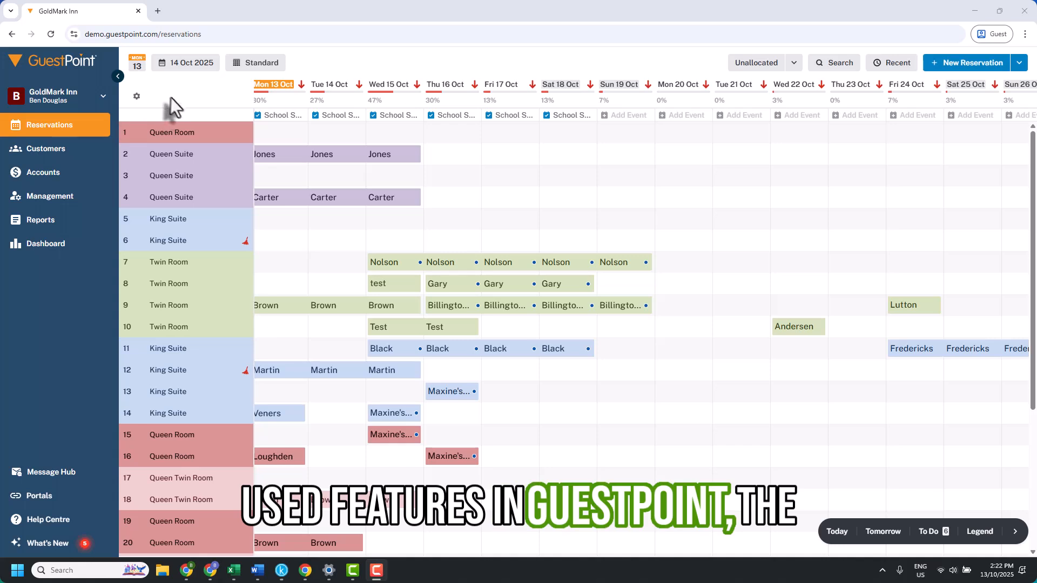
{"action": "left_click", "coordinate": [136, 98]}
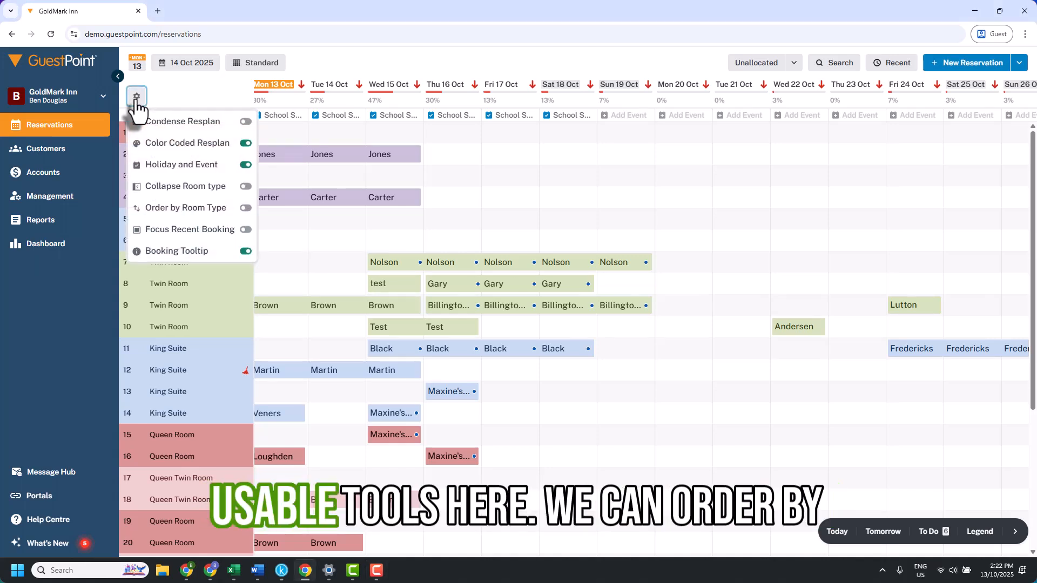
{"action": "left_click", "coordinate": [247, 209]}
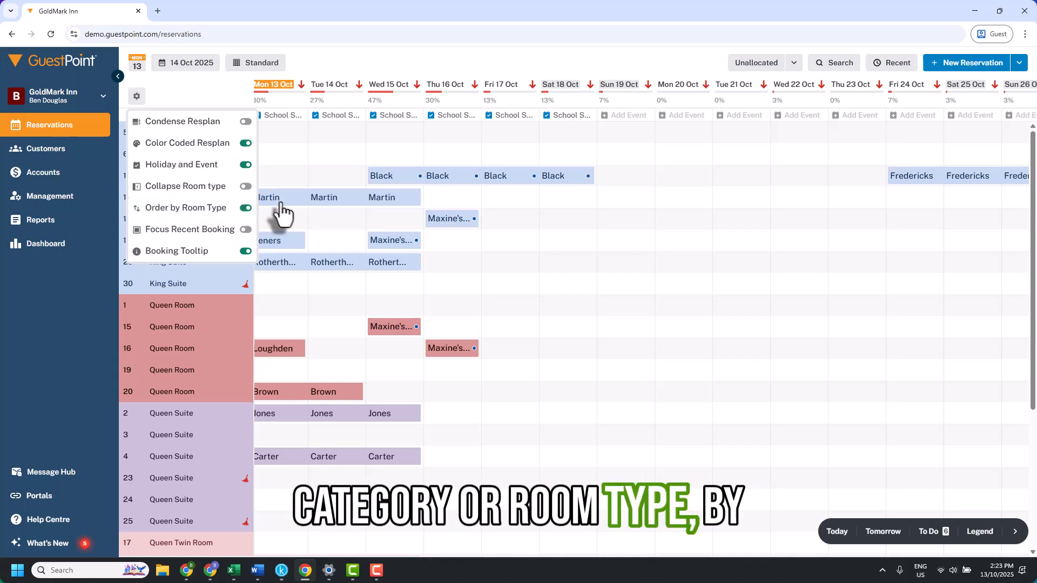
{"action": "mouse_move", "coordinate": [267, 204]}
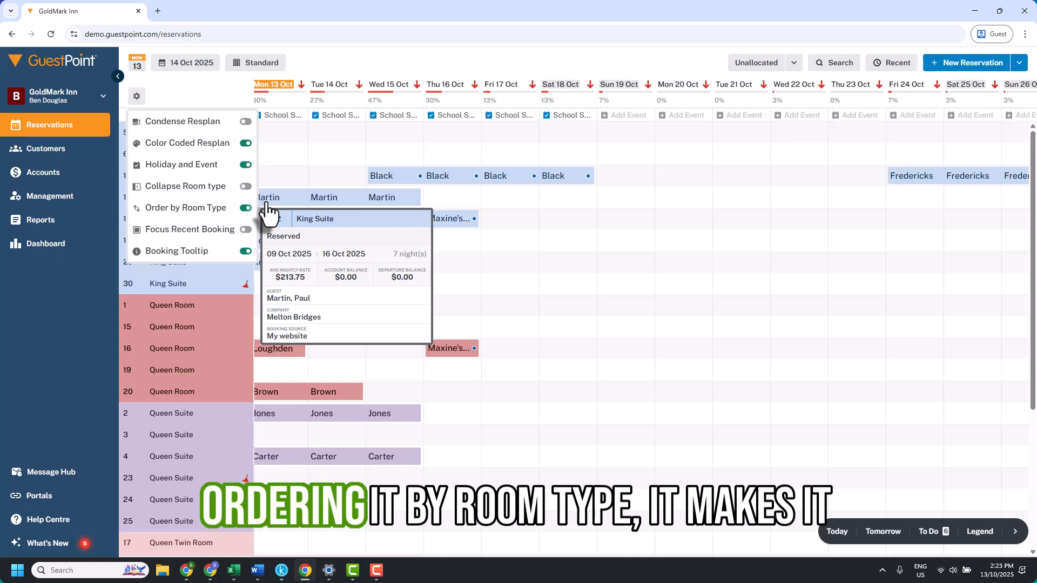
{"action": "left_click", "coordinate": [334, 182]}
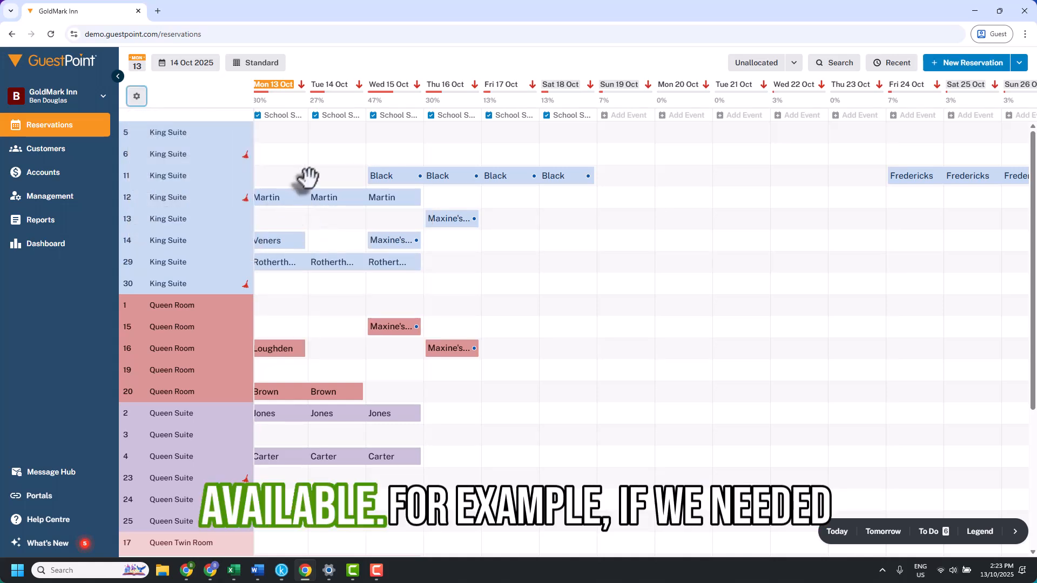
- Select the Black booking in King Suite 11 and switch Order by Room Type back off
{"action": "left_click_drag", "start_coordinate": [326, 180], "coordinate": [336, 182]}
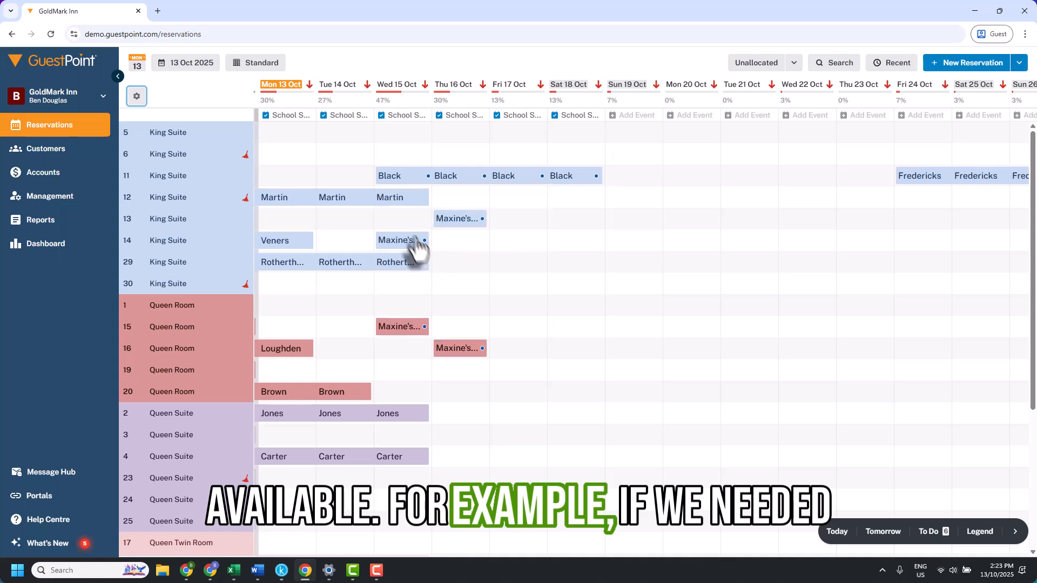
{"action": "left_click", "coordinate": [396, 186]}
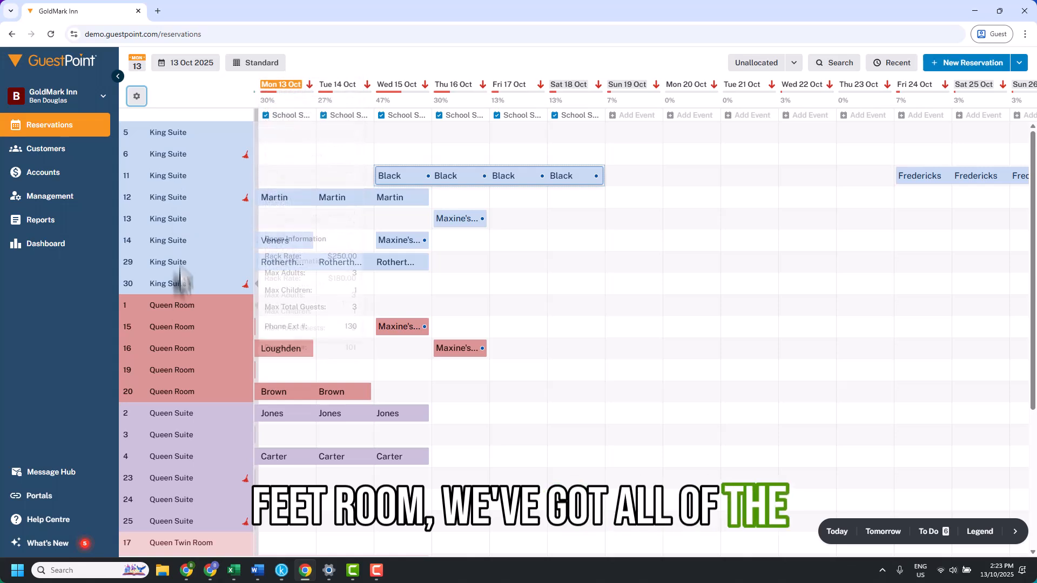
{"action": "mouse_move", "coordinate": [174, 225]}
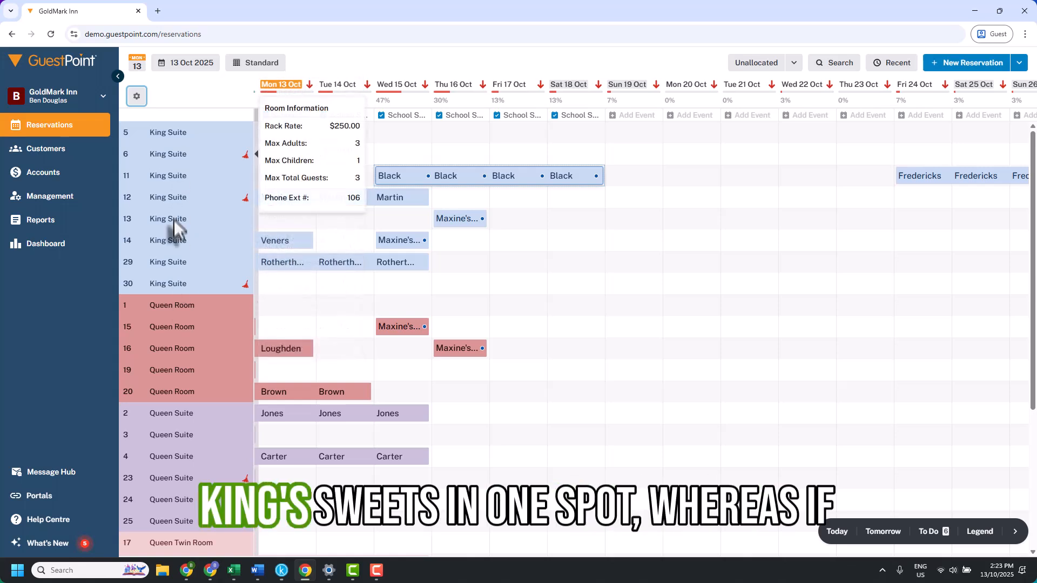
{"action": "left_click", "coordinate": [139, 101]}
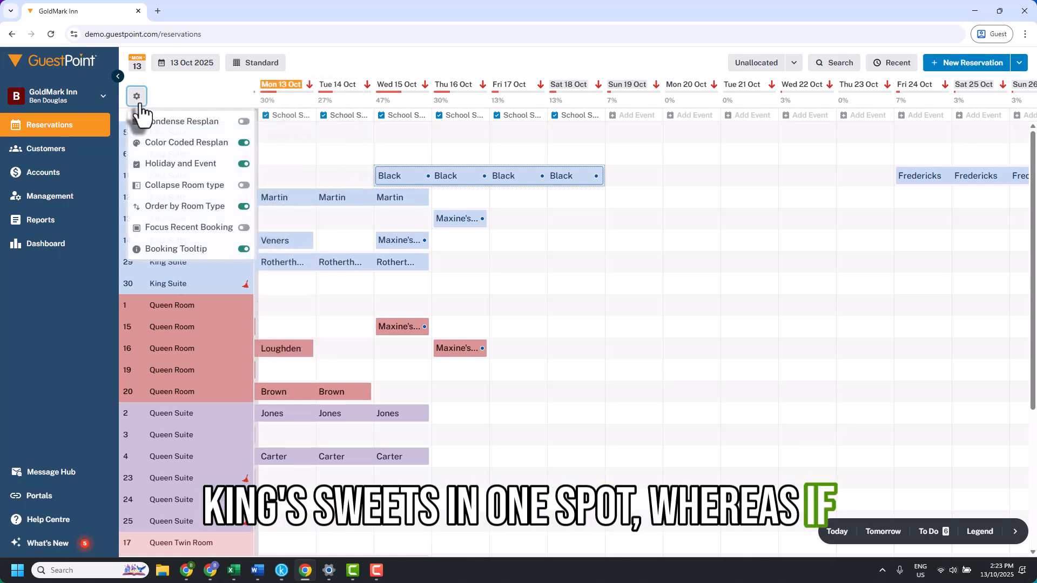
{"action": "left_click", "coordinate": [244, 209]}
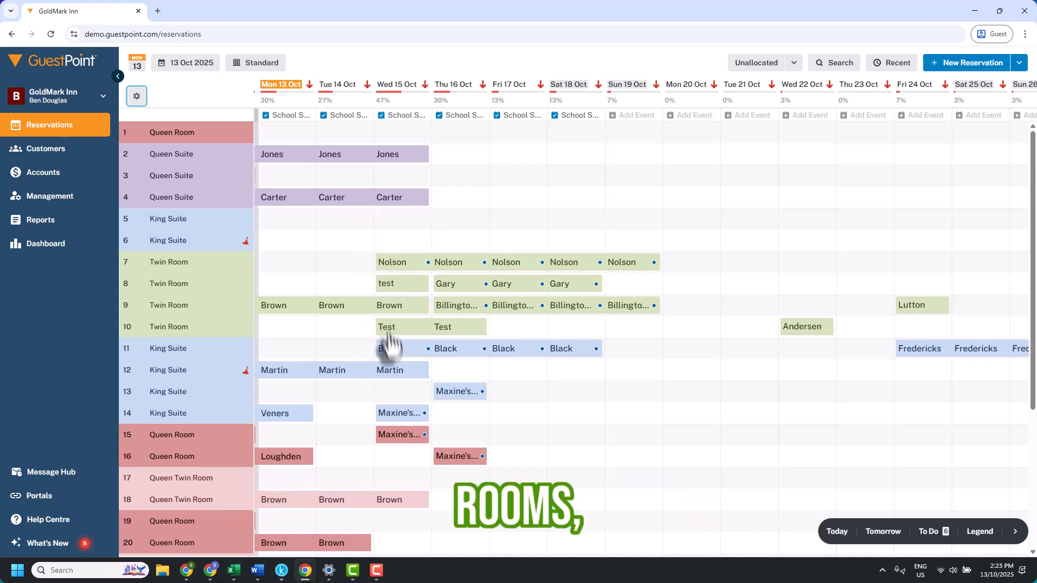
- Select the Black booking again and turn on Focus Recent Booking in the chart display settings
{"action": "left_click", "coordinate": [410, 350]}
{"action": "mouse_move", "coordinate": [412, 340]}
{"action": "left_mouse_down"}
{"action": "mouse_move", "coordinate": [410, 225]}
{"action": "mouse_move", "coordinate": [414, 342]}
{"action": "left_mouse_up"}
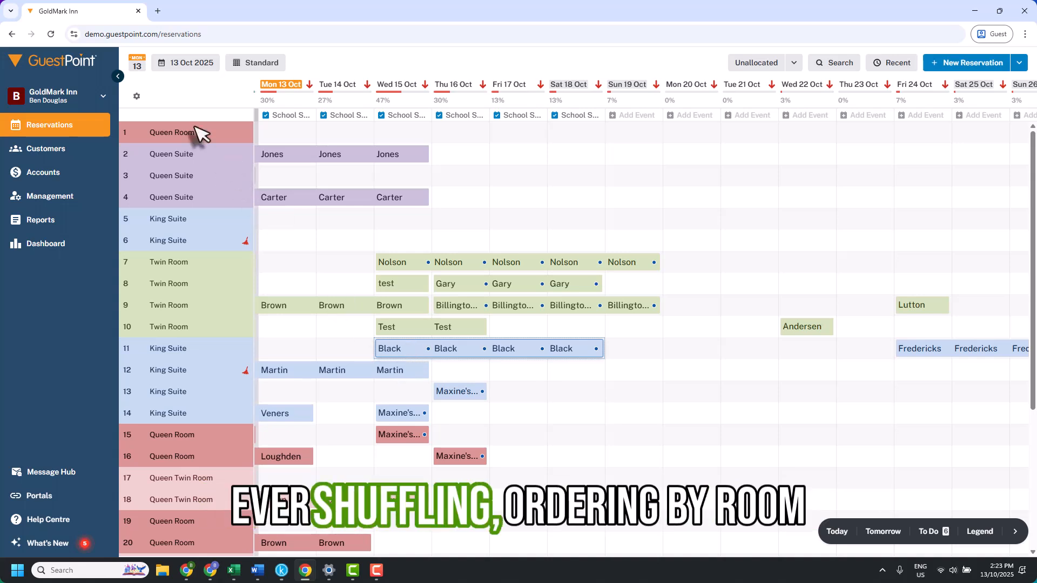
{"action": "left_click", "coordinate": [138, 98]}
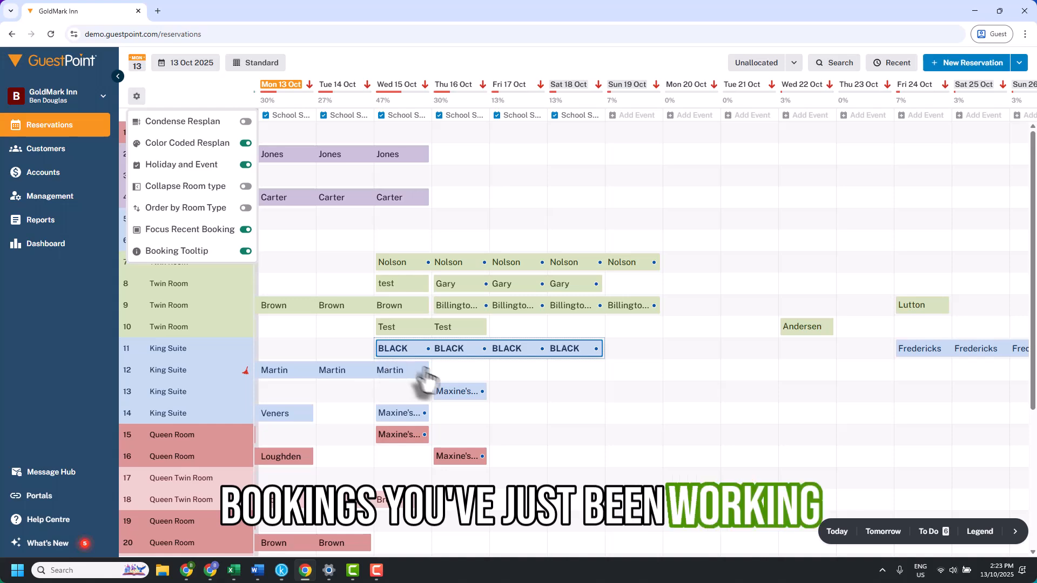
{"action": "scroll", "coordinate": [446, 387], "scroll_direction": "down", "scroll_amount": 1}
{"action": "scroll", "coordinate": [445, 388], "scroll_direction": "down", "scroll_amount": 3}
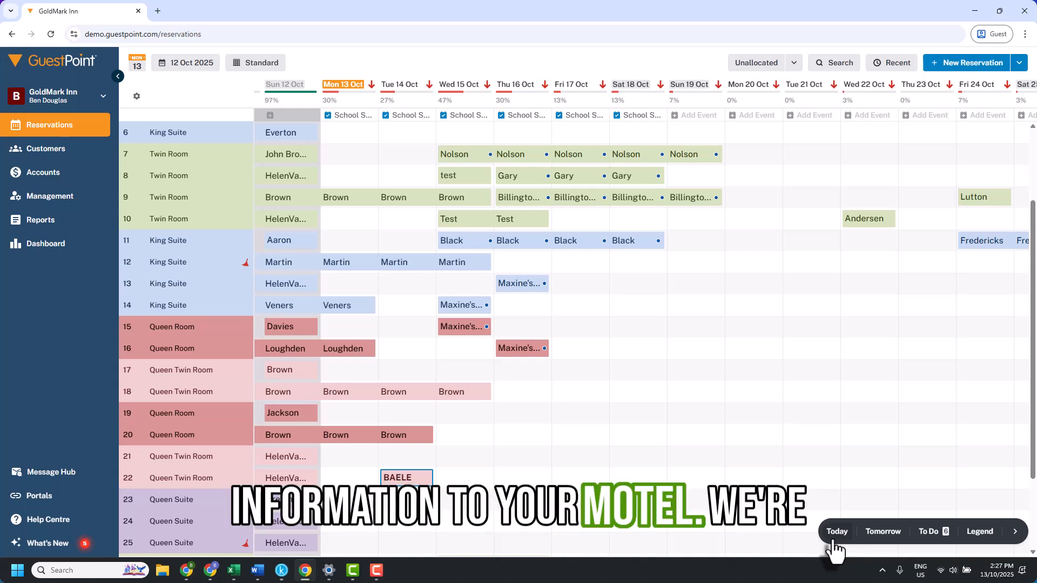
- Review the Today and Tomorrow summary panels
{"action": "left_click", "coordinate": [837, 533]}
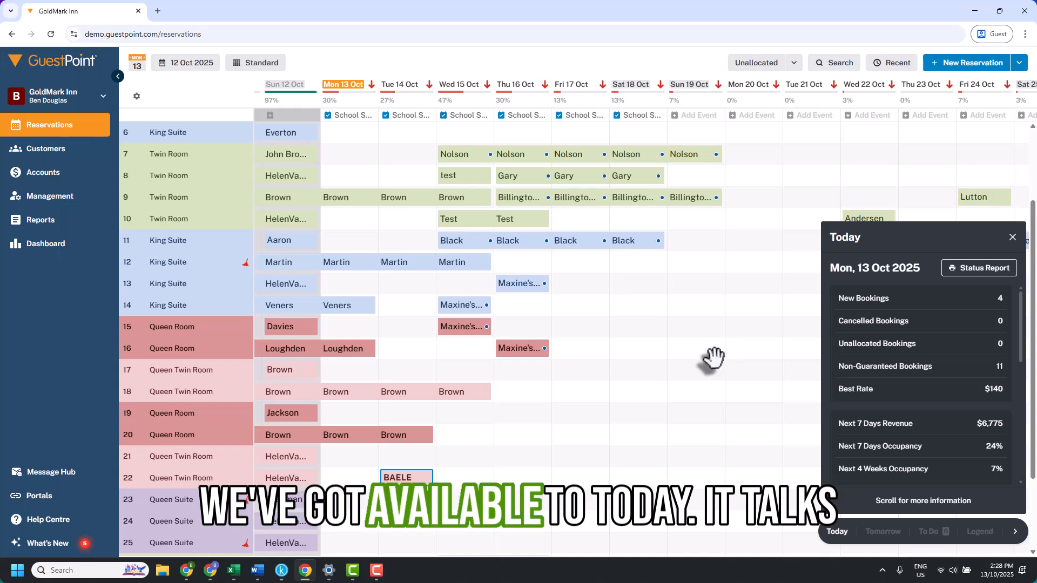
{"action": "scroll", "coordinate": [874, 372], "scroll_direction": "down", "scroll_amount": 1}
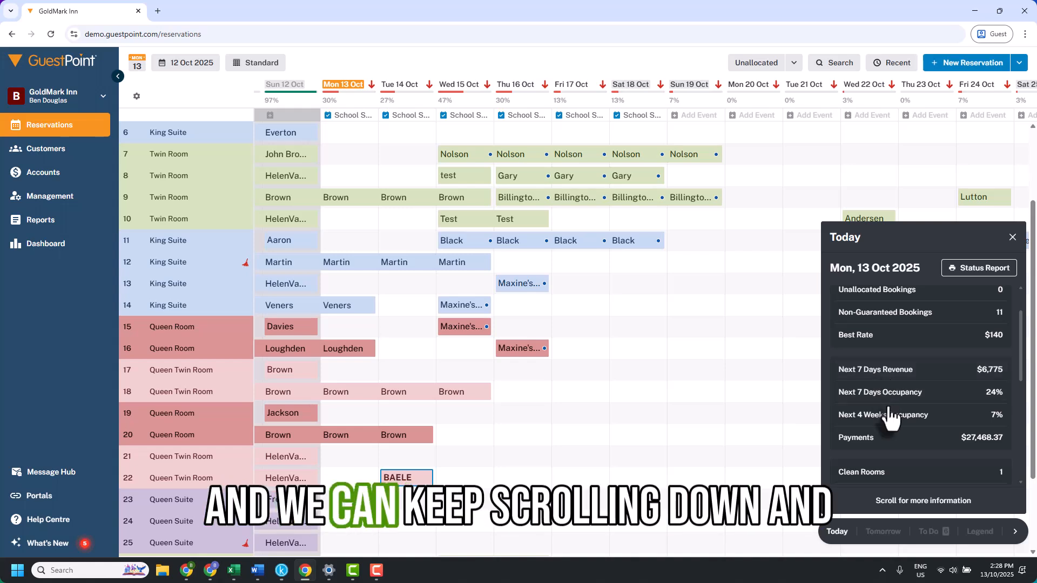
{"action": "scroll", "coordinate": [887, 406], "scroll_direction": "down", "scroll_amount": 3}
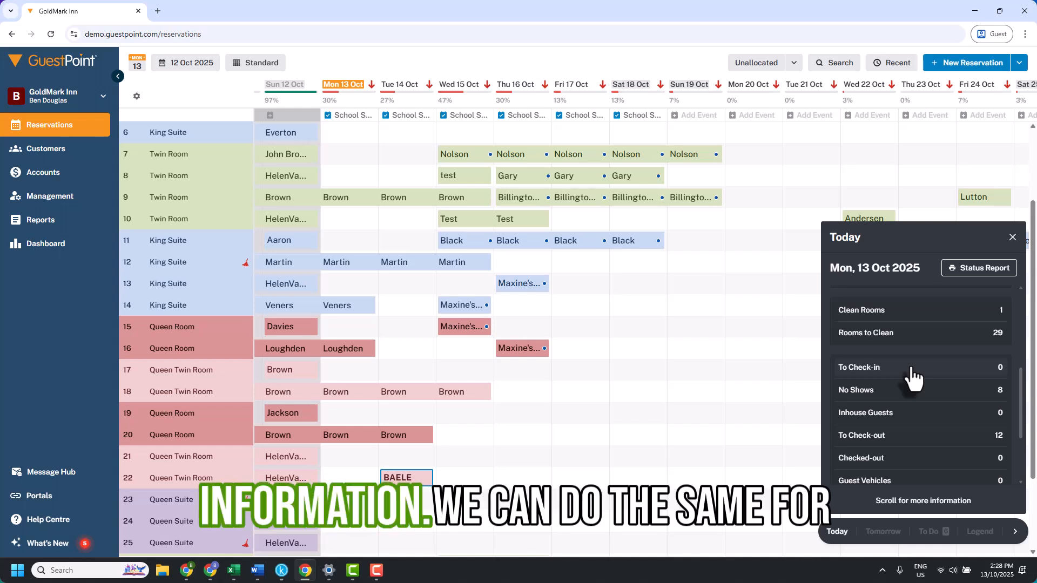
{"action": "scroll", "coordinate": [916, 398], "scroll_direction": "down", "scroll_amount": 3}
{"action": "left_click", "coordinate": [884, 535]}
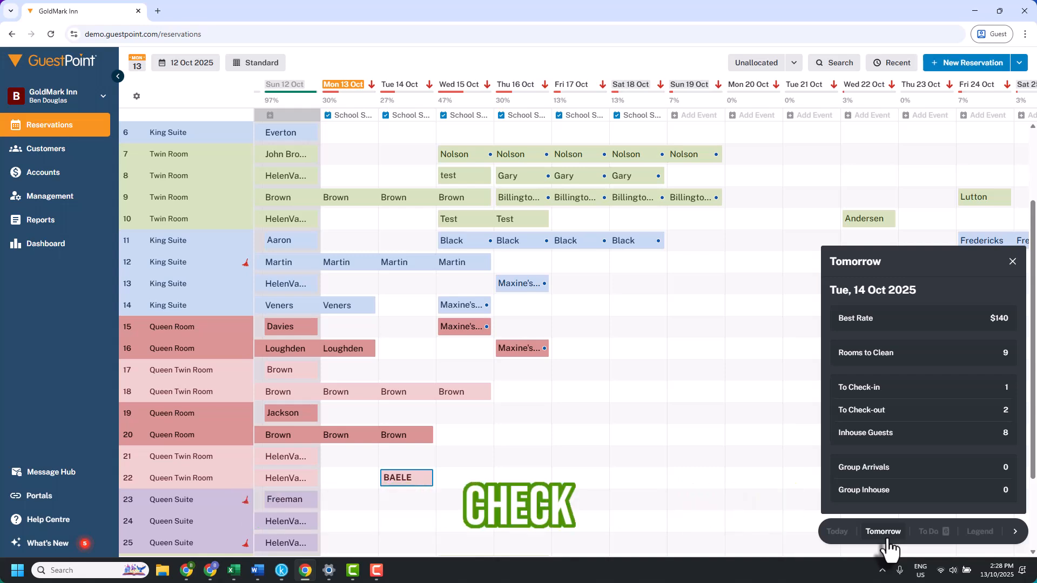
{"action": "scroll", "coordinate": [899, 499], "scroll_direction": "down", "scroll_amount": 2}
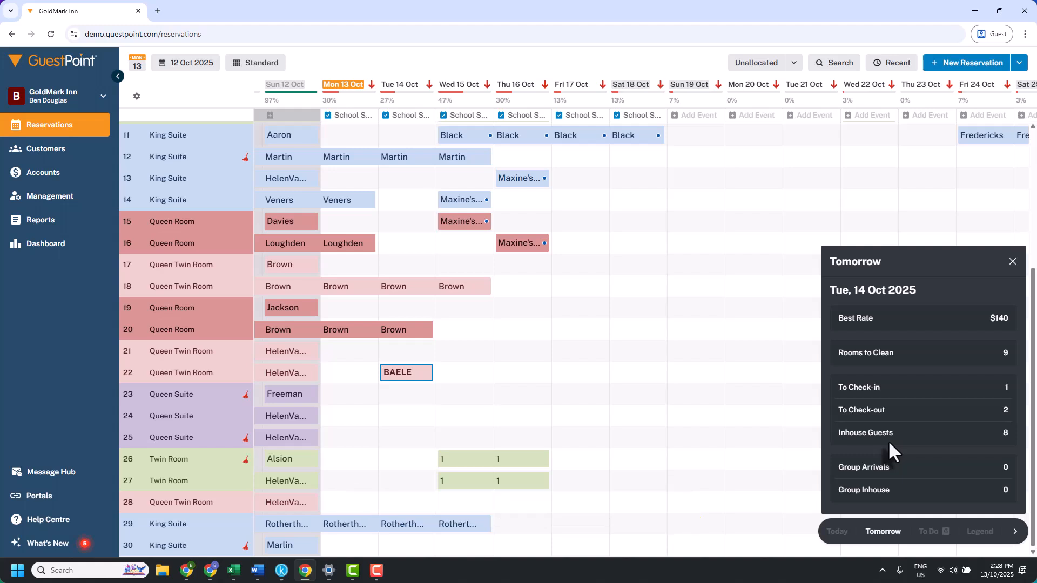
- Open the To Do list and the legend of chart symbols
{"action": "left_click", "coordinate": [929, 532]}
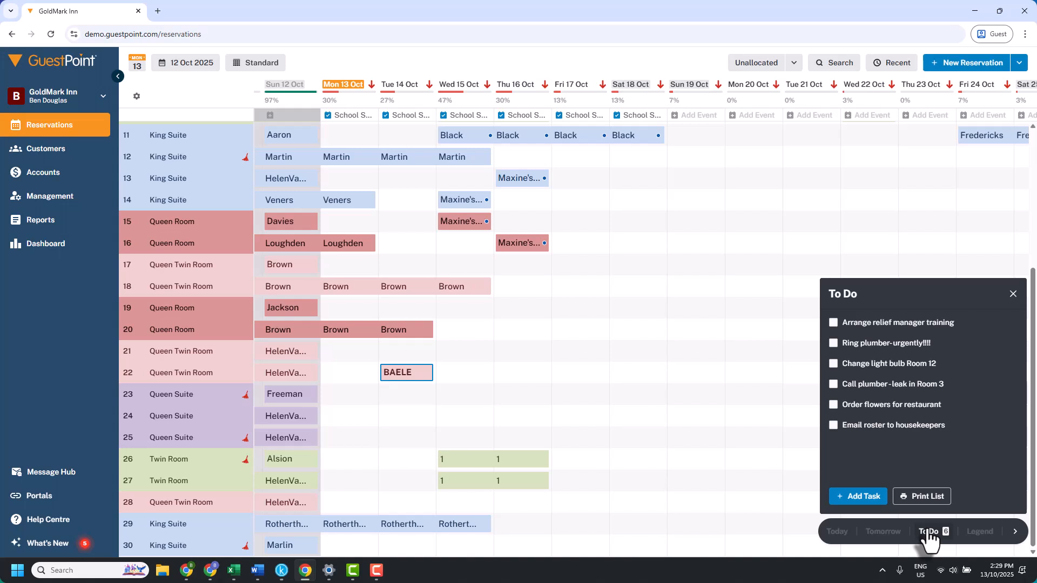
{"action": "left_click", "coordinate": [975, 533]}
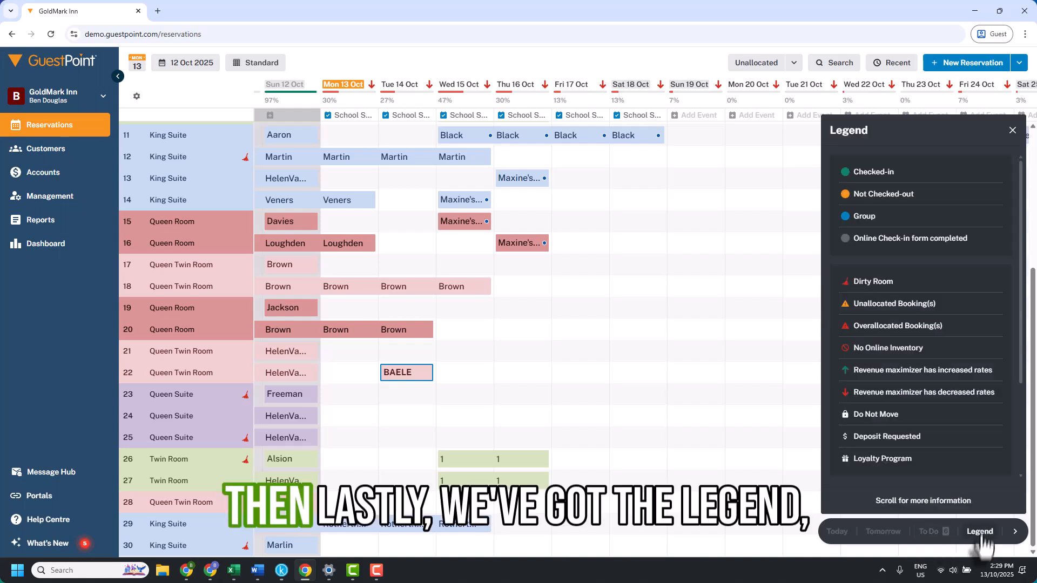
{"action": "left_click", "coordinate": [1013, 532]}
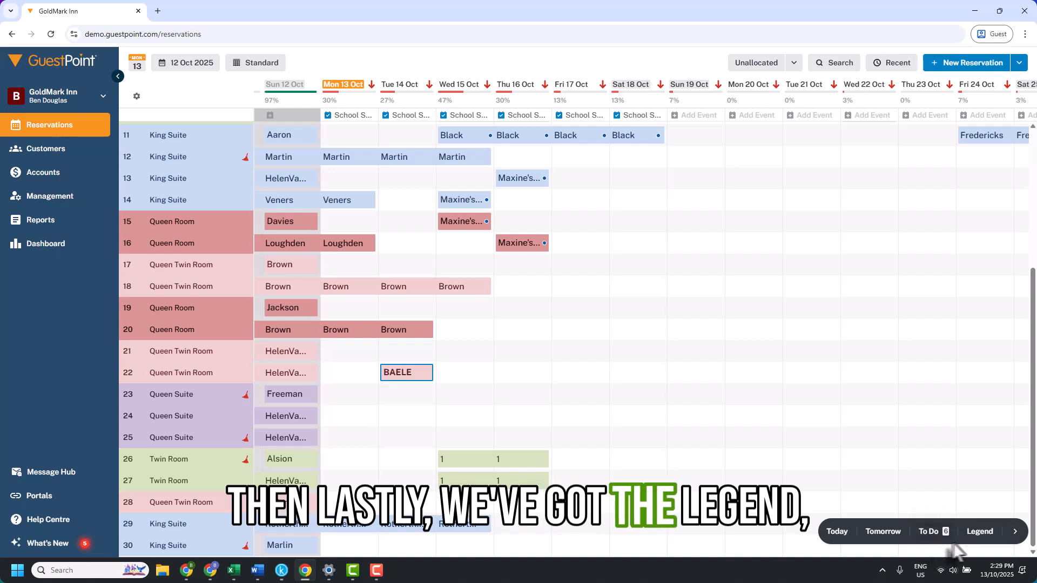
{"action": "left_click", "coordinate": [976, 533]}
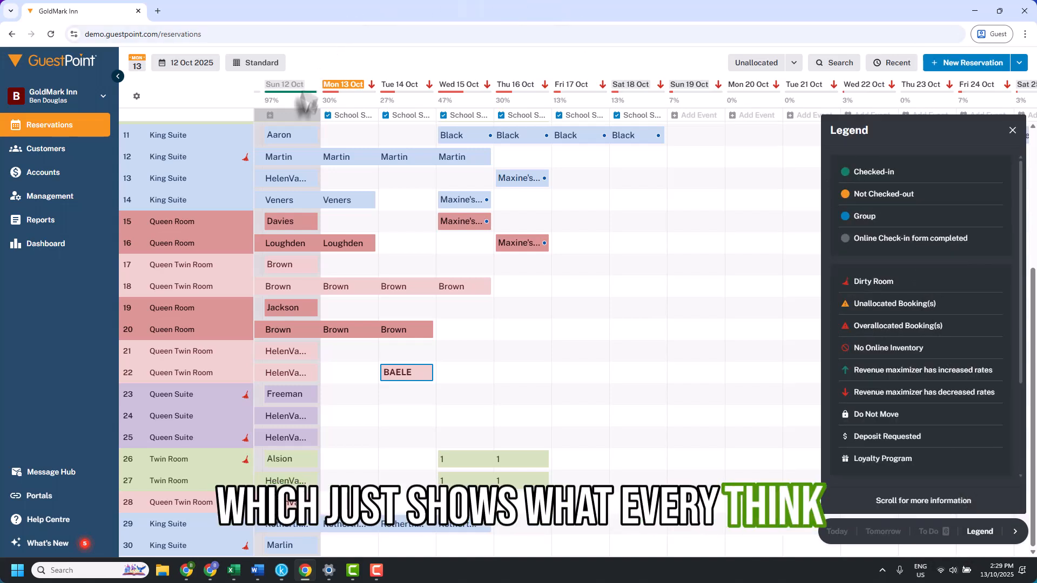
- Set room 12 as clean from its dirty-room indicator
{"action": "mouse_move", "coordinate": [246, 164]}
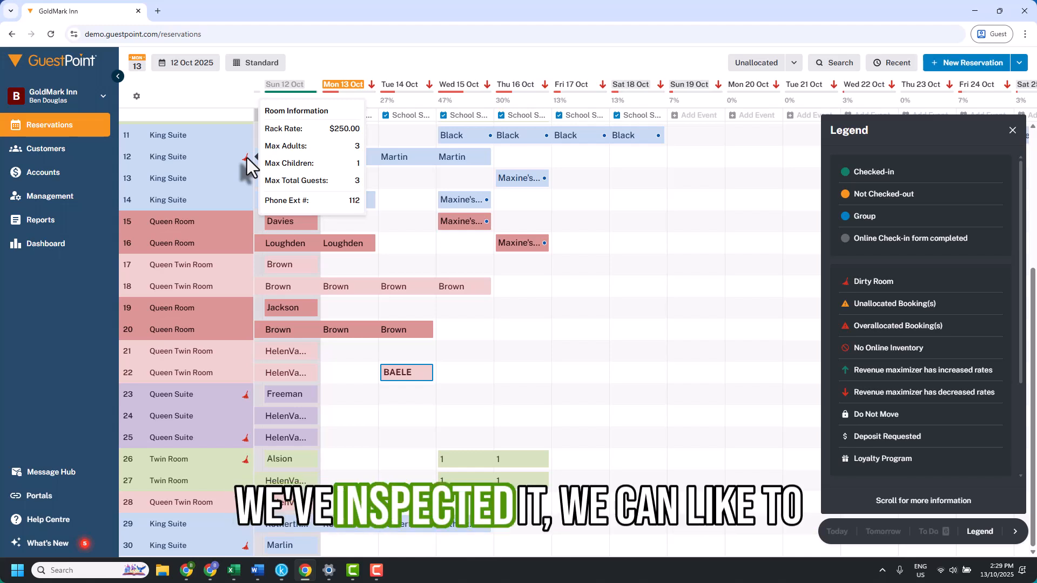
{"action": "left_click", "coordinate": [248, 157]}
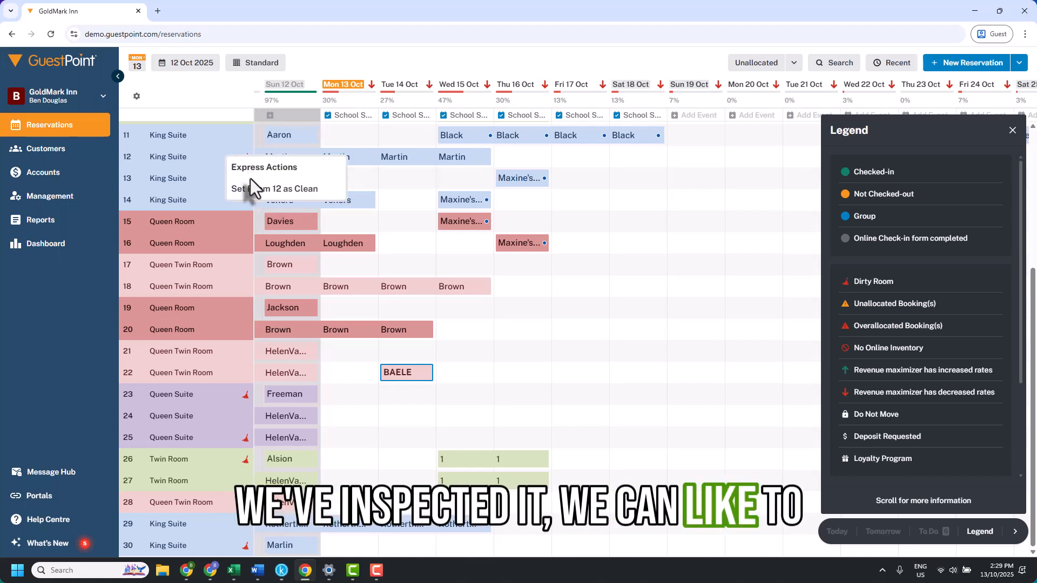
{"action": "left_click", "coordinate": [251, 198]}
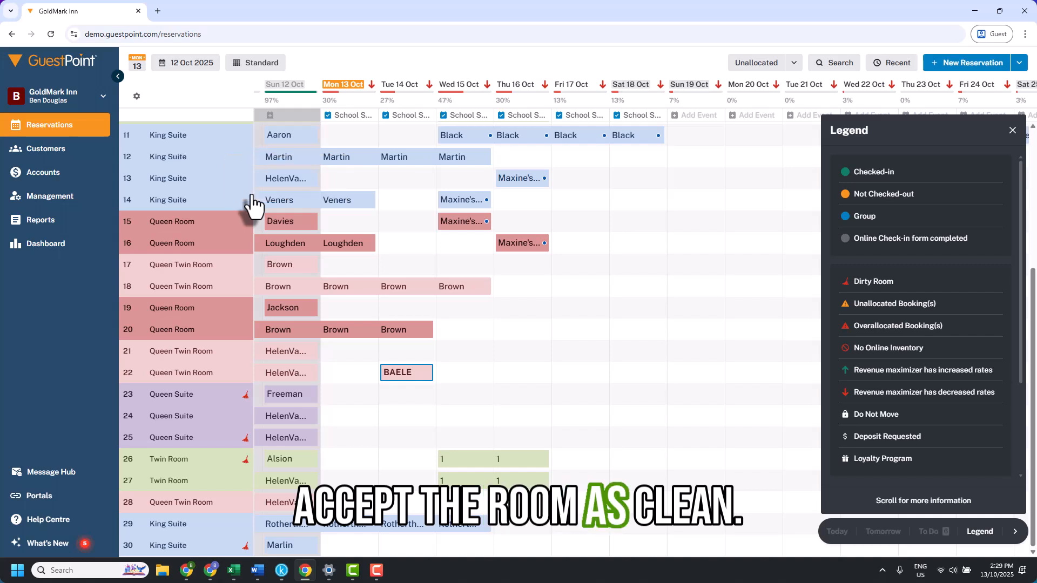